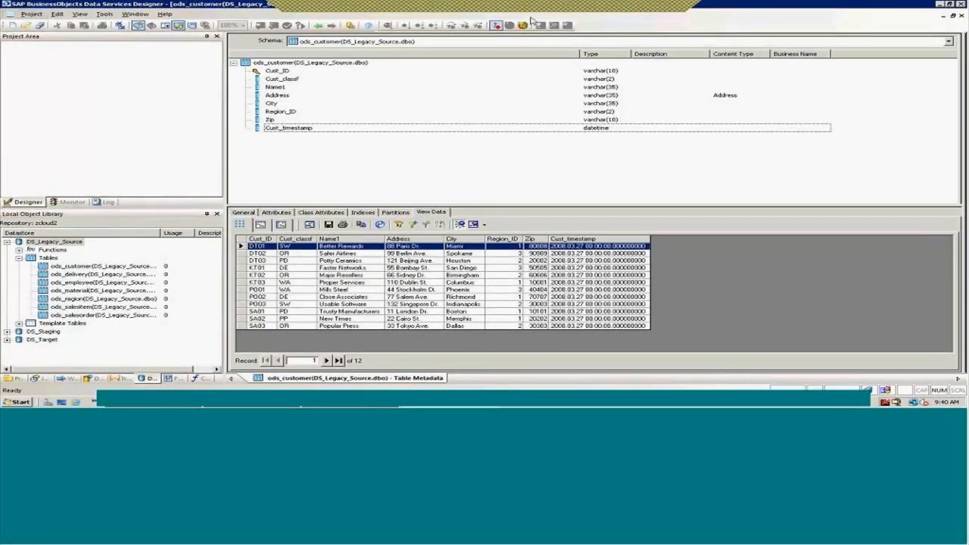
Open the Project menu to begin closing Designer
{"action": "left_click", "coordinate": [31, 13]}
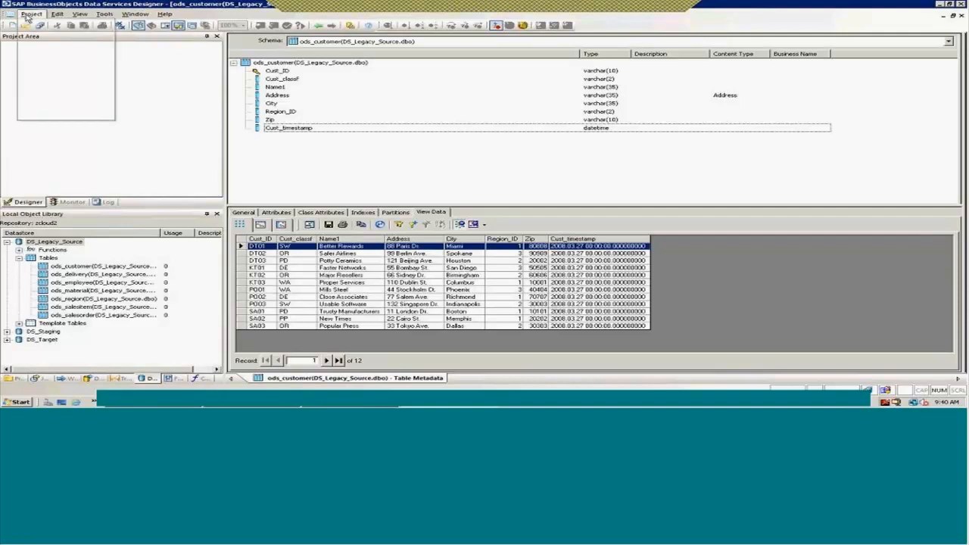
Exit Designer and relaunch Data Services Designer from the Start menu programs
{"action": "left_click", "coordinate": [42, 115]}
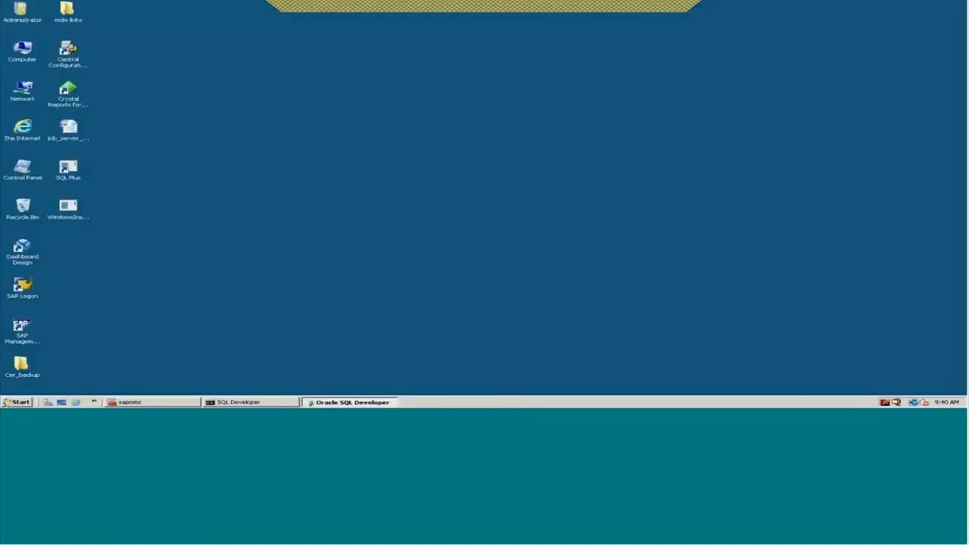
{"action": "left_click", "coordinate": [17, 402]}
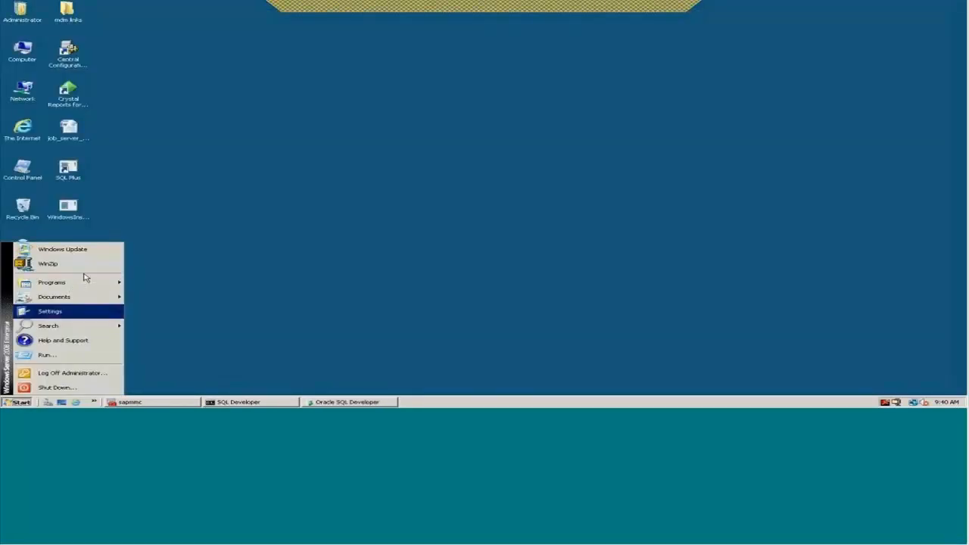
{"action": "mouse_move", "coordinate": [67, 285]}
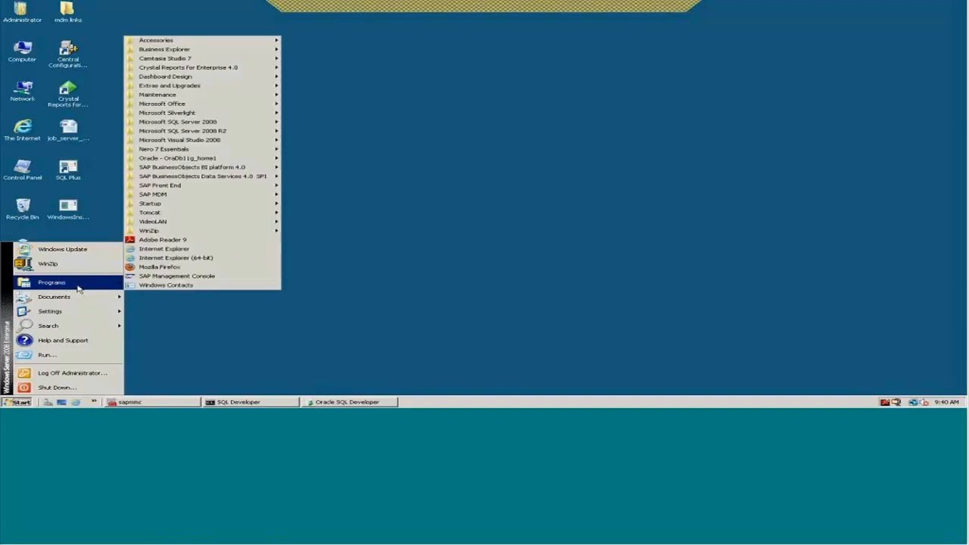
{"action": "mouse_move", "coordinate": [235, 175]}
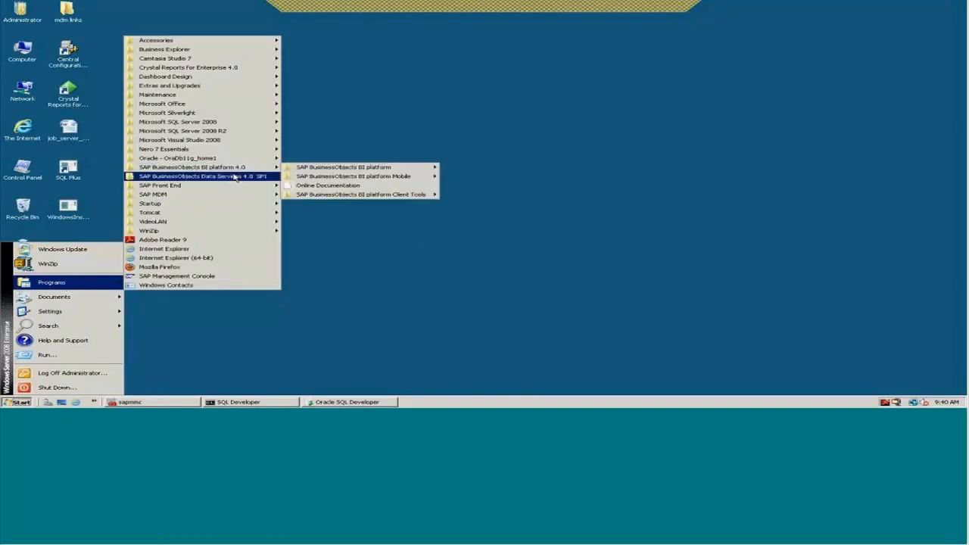
{"action": "left_click", "coordinate": [309, 187]}
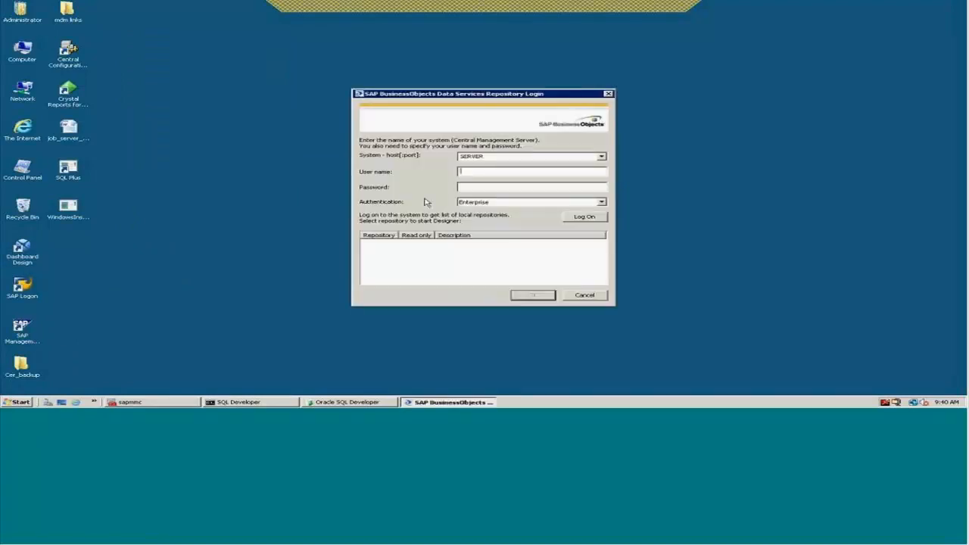
Enter the repository user name and password and submit the login
{"action": "type", "text": "administrator"}
{"action": "key", "text": "Tab"}
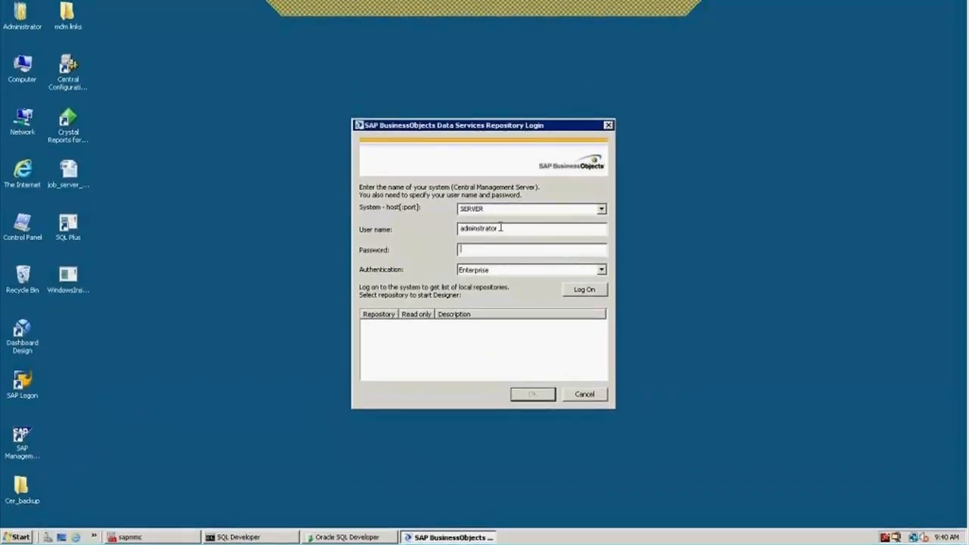
{"action": "left_click_drag", "start_coordinate": [500, 227], "coordinate": [447, 224]}
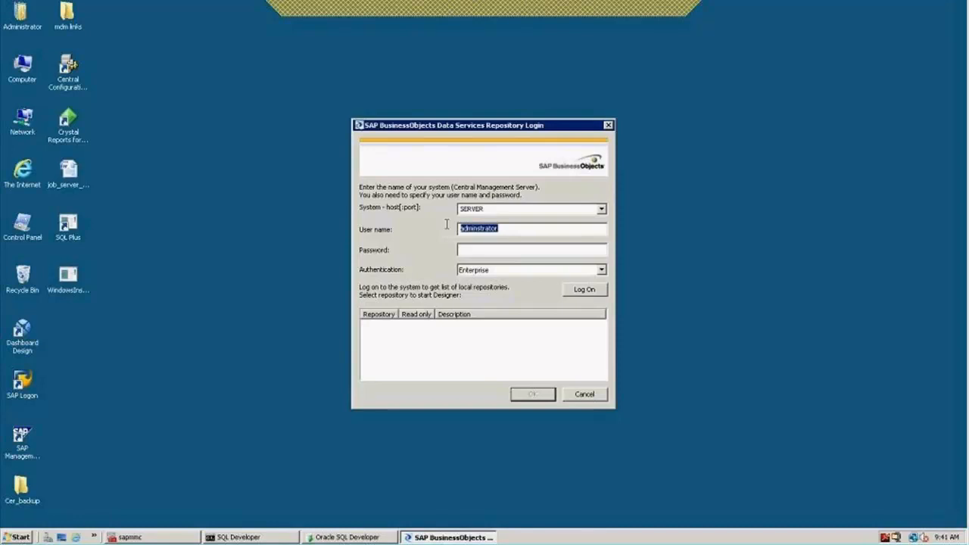
{"action": "left_click", "coordinate": [476, 250]}
{"action": "type", "text": "*****"}
{"action": "type", "text": "****"}
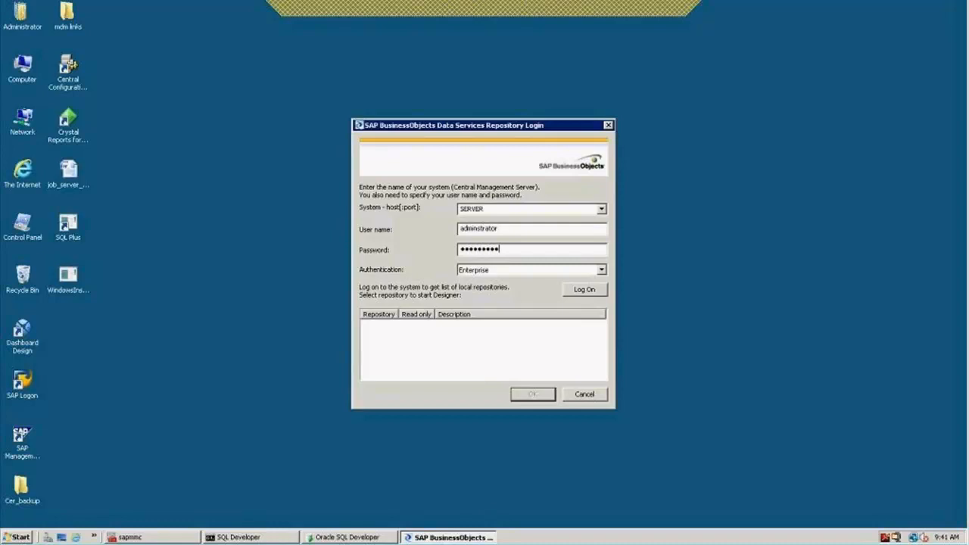
{"action": "key", "text": "Return"}
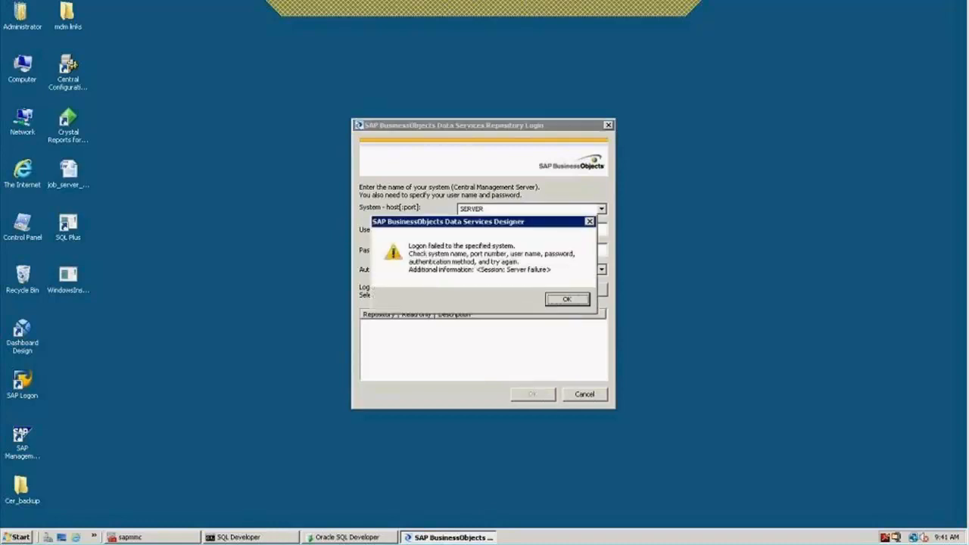
Dismiss the logon failure, retype the password, resubmit, and dismiss the second failure
{"action": "left_click", "coordinate": [569, 300]}
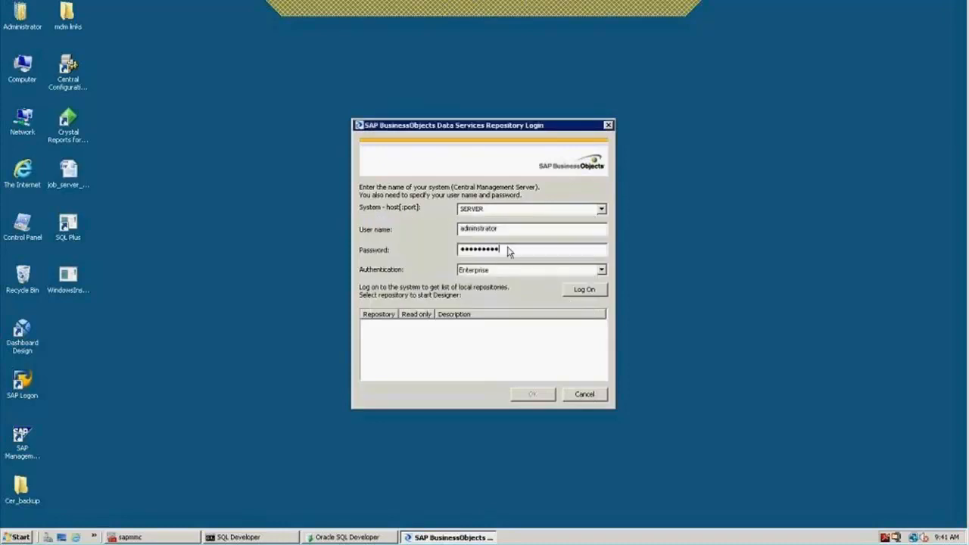
{"action": "key", "text": "shift+Home"}
{"action": "type", "text": "••••••••••"}
{"action": "key", "text": "Return"}
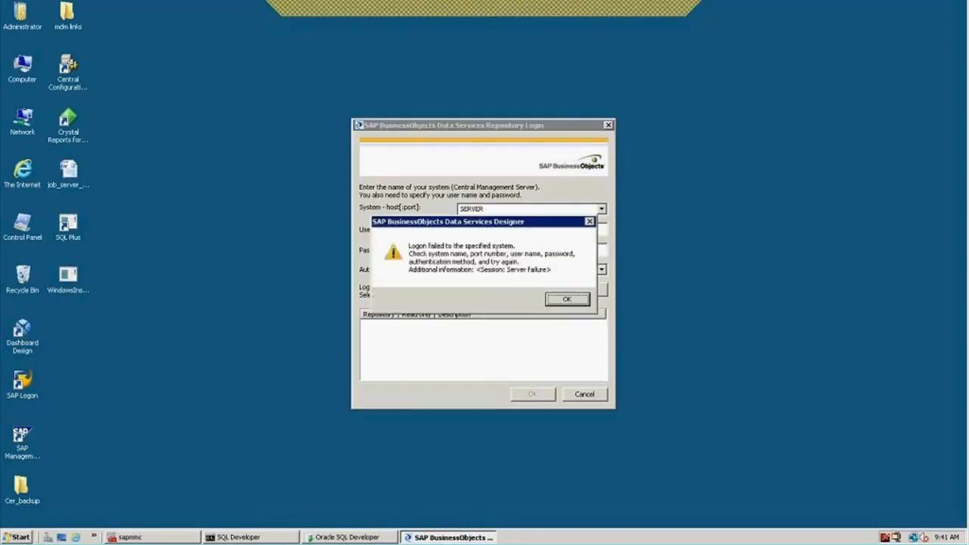
{"action": "left_click", "coordinate": [567, 300]}
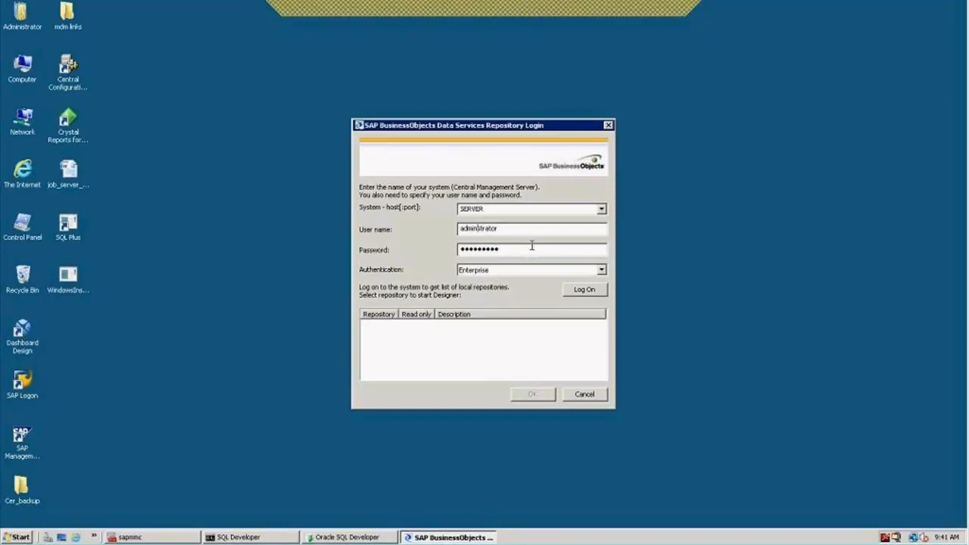
Log on to the zcloud2 repository and open Edit for the DS_Legacy_Source datastore
{"action": "left_click", "coordinate": [586, 290]}
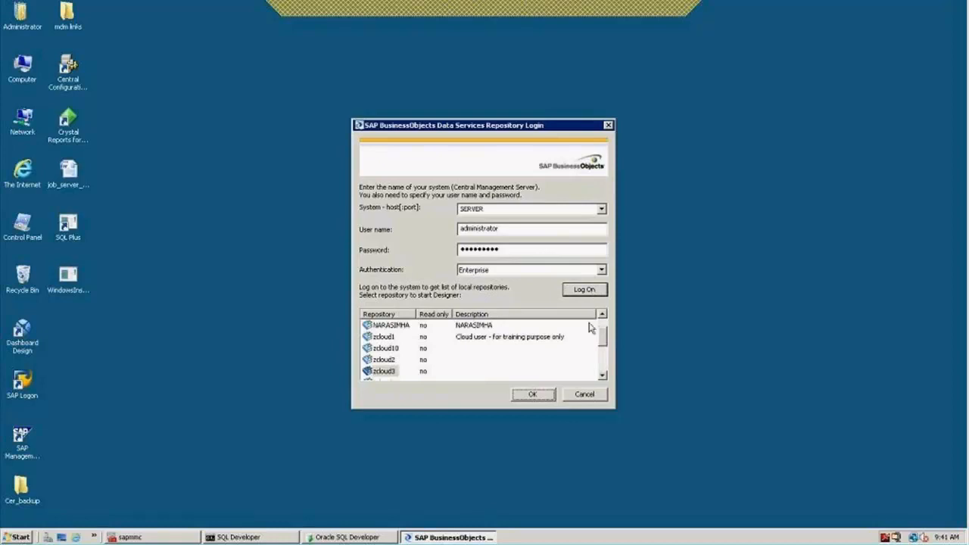
{"action": "scroll", "coordinate": [606, 323], "scroll_direction": "up", "scroll_amount": 1}
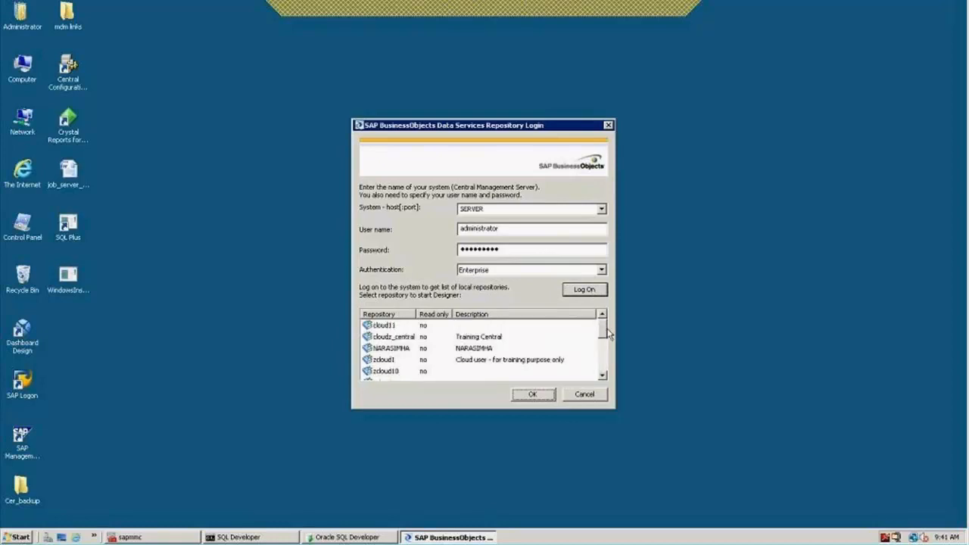
{"action": "scroll", "coordinate": [607, 339], "scroll_direction": "down", "scroll_amount": 2}
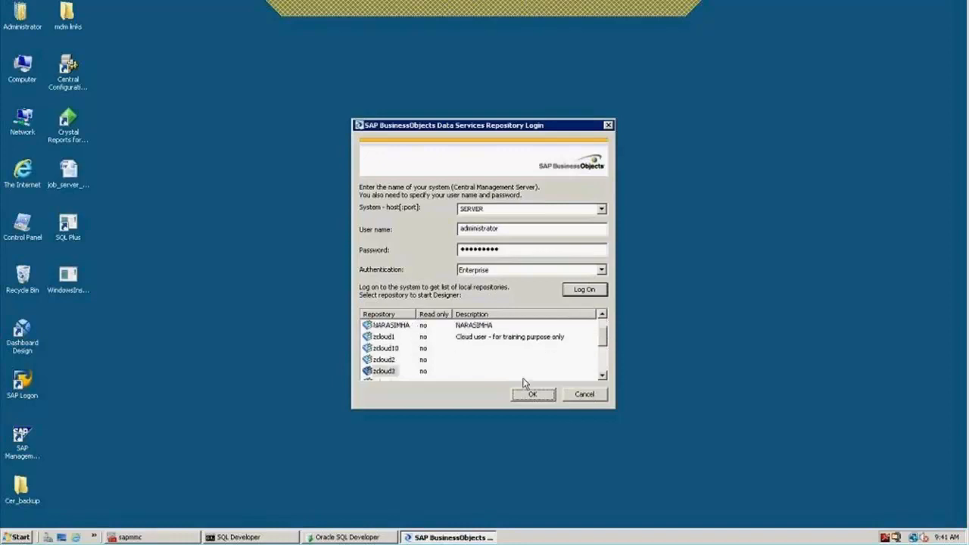
{"action": "left_click", "coordinate": [384, 360]}
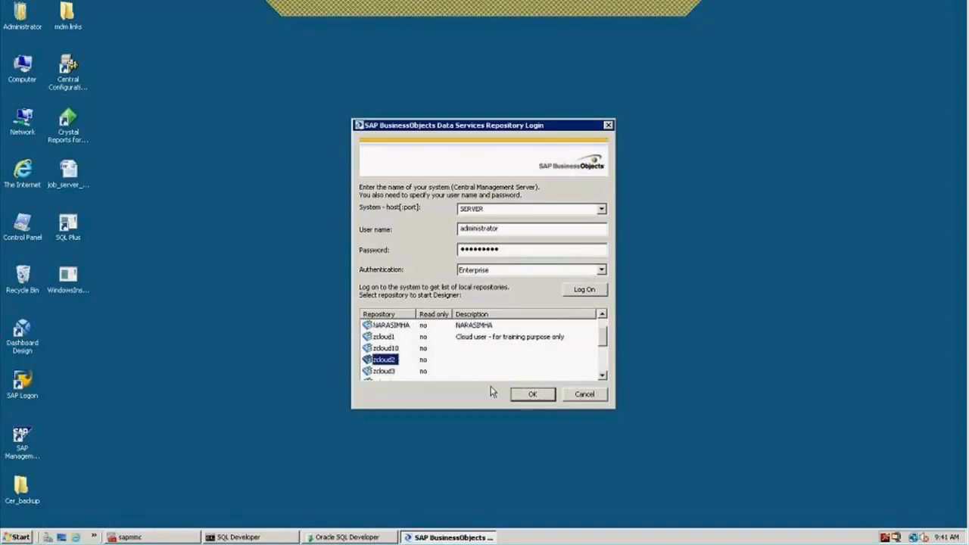
{"action": "left_click", "coordinate": [533, 395]}
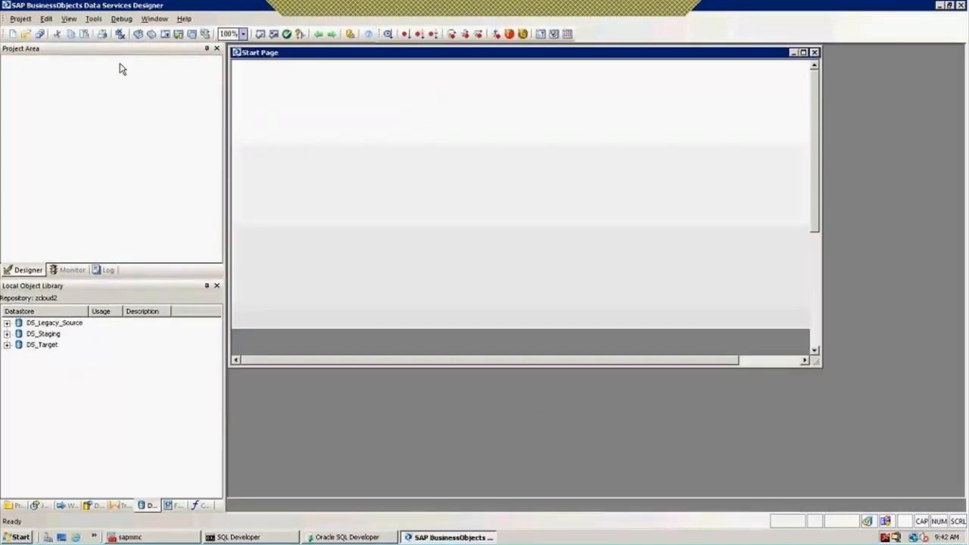
{"action": "right_click", "coordinate": [53, 323]}
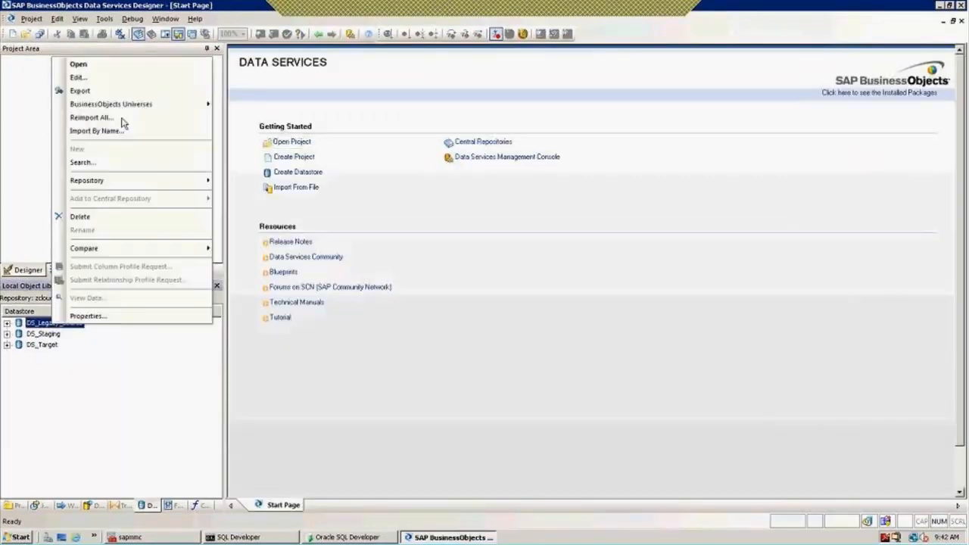
{"action": "left_click", "coordinate": [83, 78]}
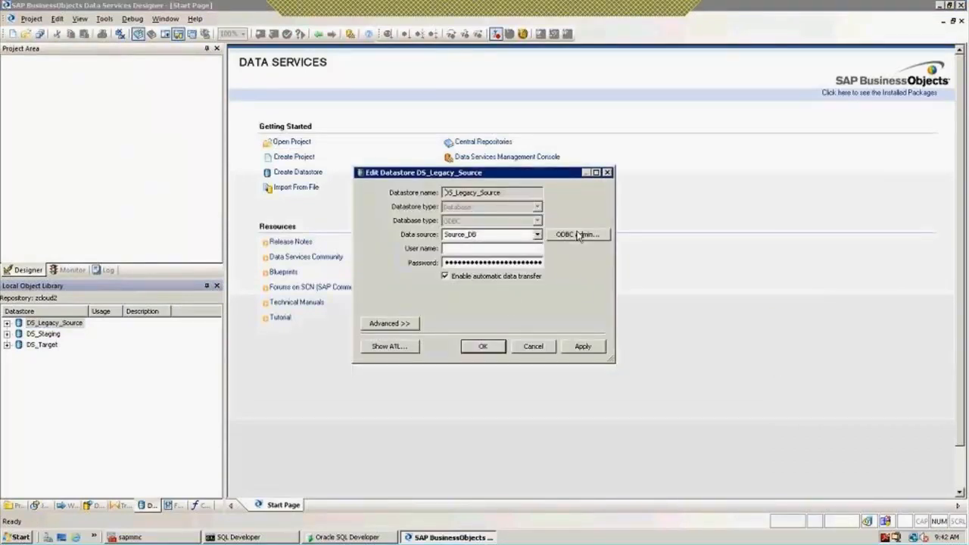
Open ODBC Admin, start a SQL Server data source named Source_DB, then cancel it
{"action": "left_click", "coordinate": [578, 236]}
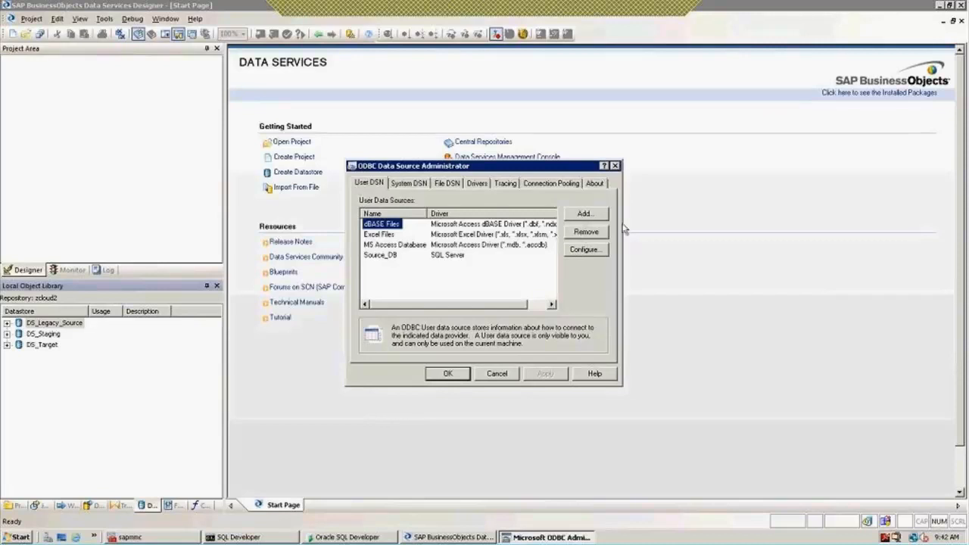
{"action": "left_click", "coordinate": [585, 215]}
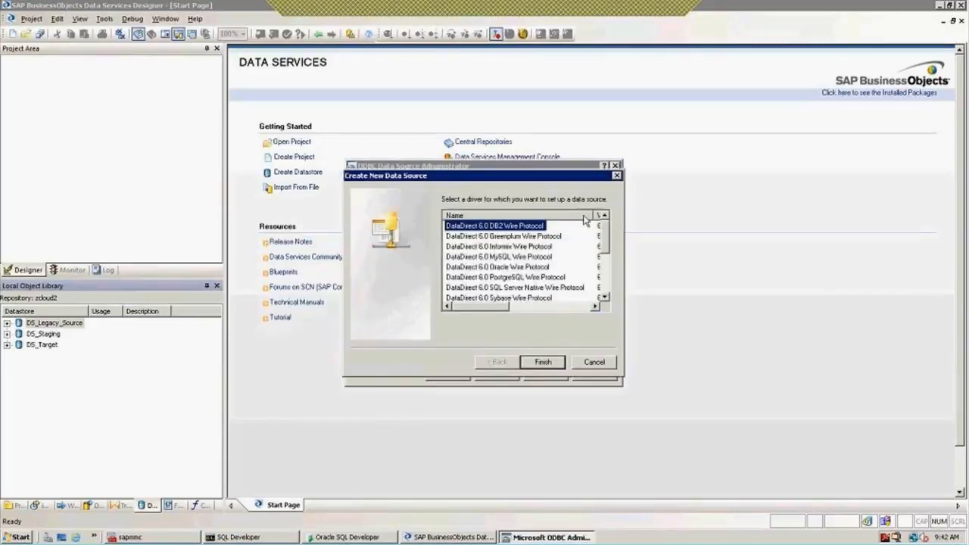
{"action": "left_click_drag", "start_coordinate": [607, 239], "coordinate": [606, 286]}
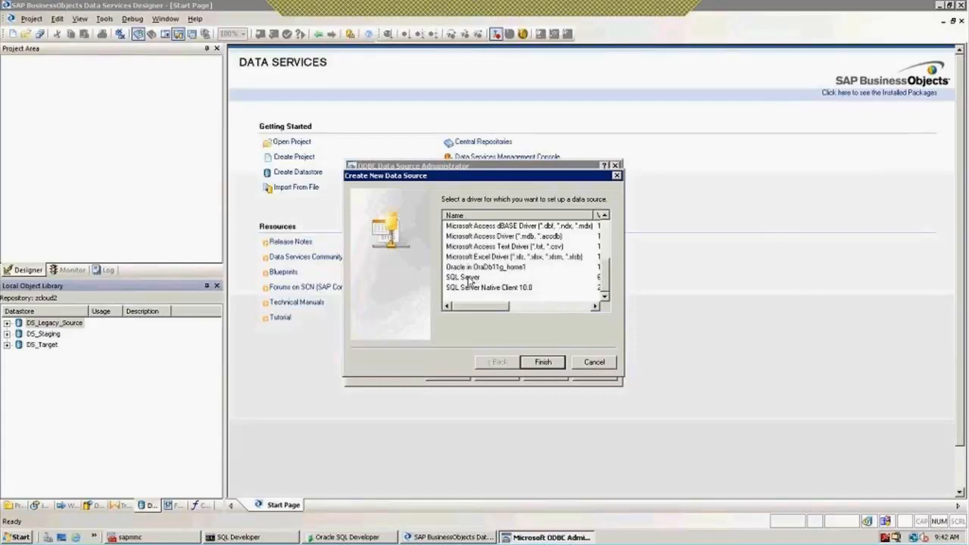
{"action": "left_click", "coordinate": [471, 277]}
{"action": "left_click", "coordinate": [544, 363]}
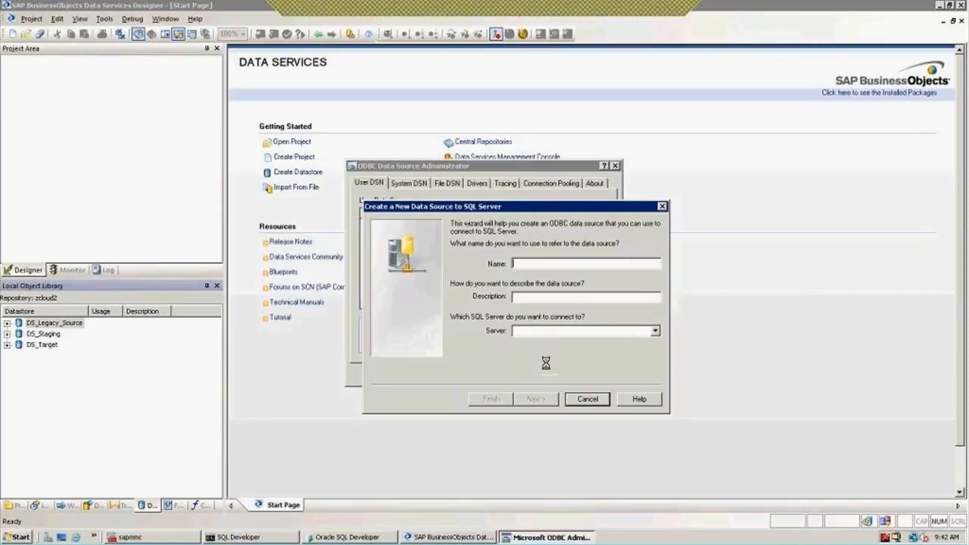
{"action": "type", "text": "source"}
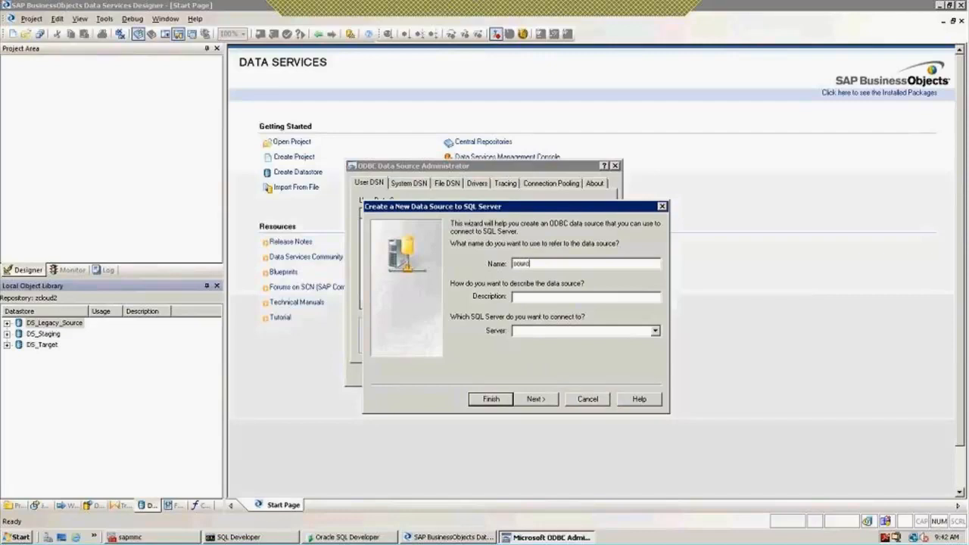
{"action": "type", "text": "_DB"}
{"action": "key", "text": "Delete"}
{"action": "type", "text": "S"}
{"action": "left_click_drag", "start_coordinate": [513, 206], "coordinate": [632, 228]}
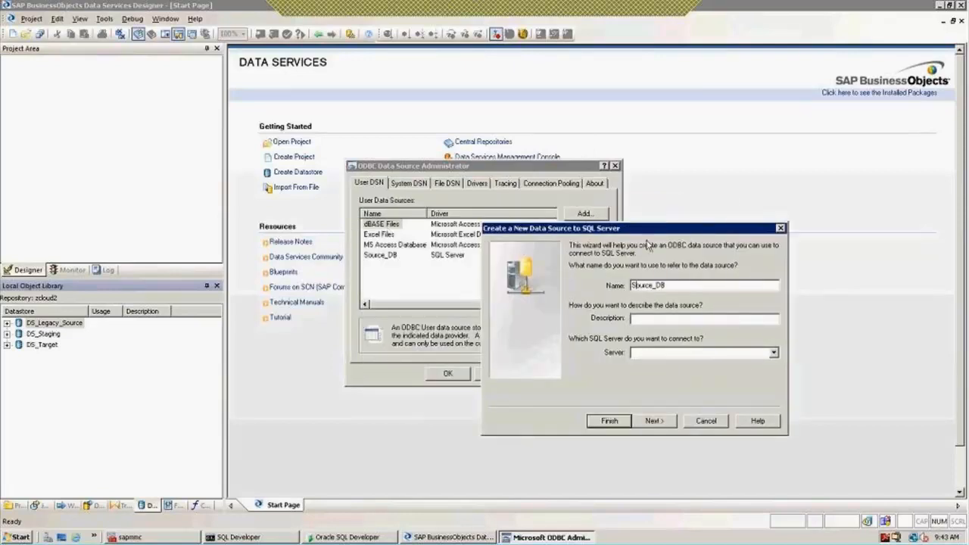
{"action": "left_click", "coordinate": [705, 421]}
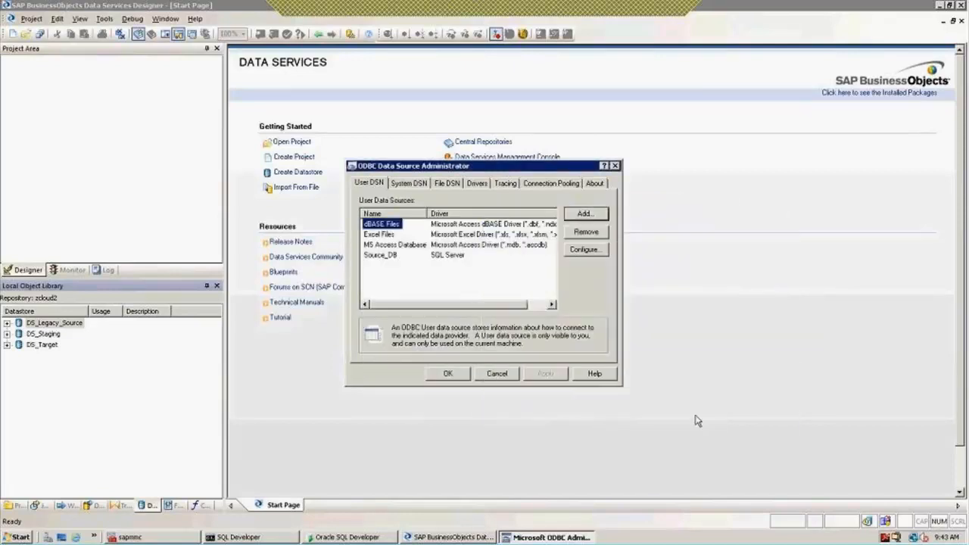
Start a new user data source again with the SQL Server driver
{"action": "left_click", "coordinate": [405, 274]}
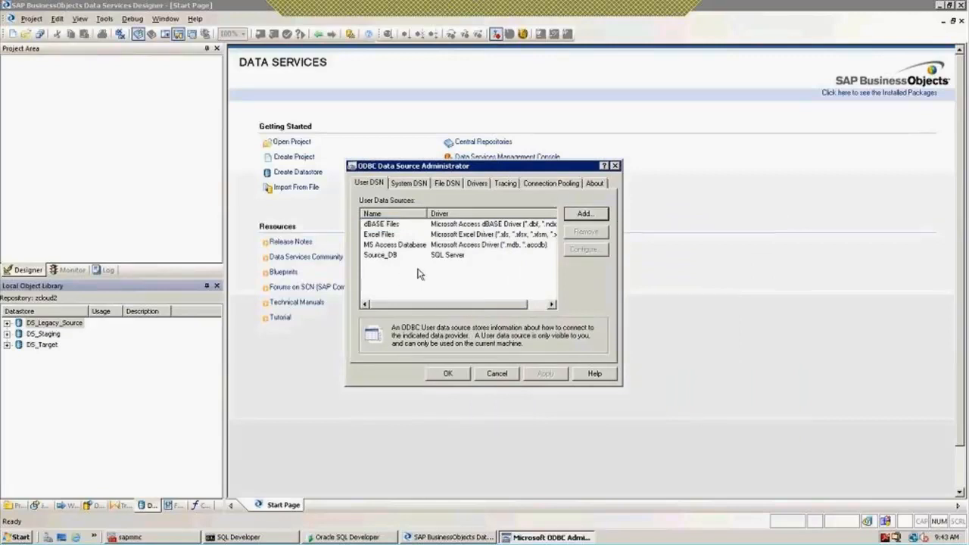
{"action": "left_click", "coordinate": [585, 215]}
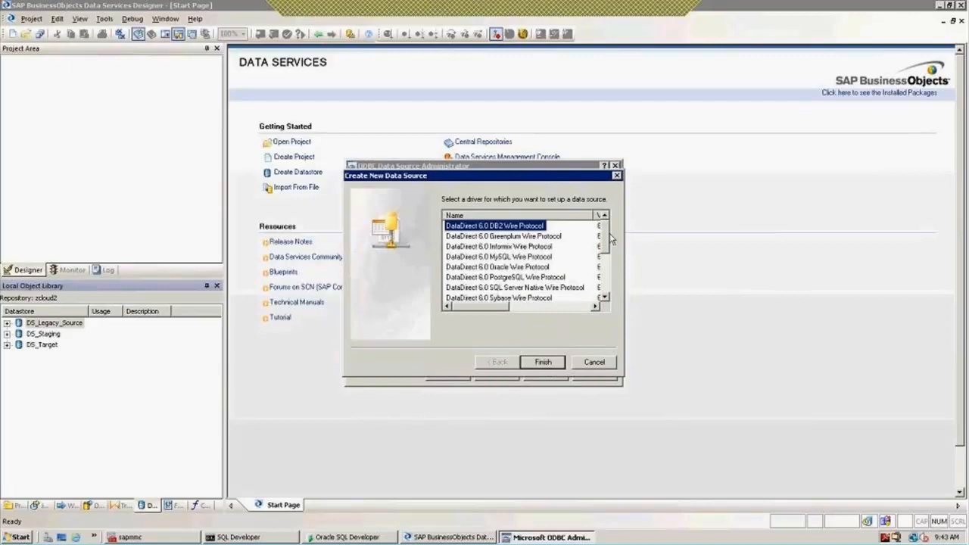
{"action": "left_click_drag", "start_coordinate": [604, 243], "coordinate": [602, 288]}
{"action": "left_click", "coordinate": [471, 278]}
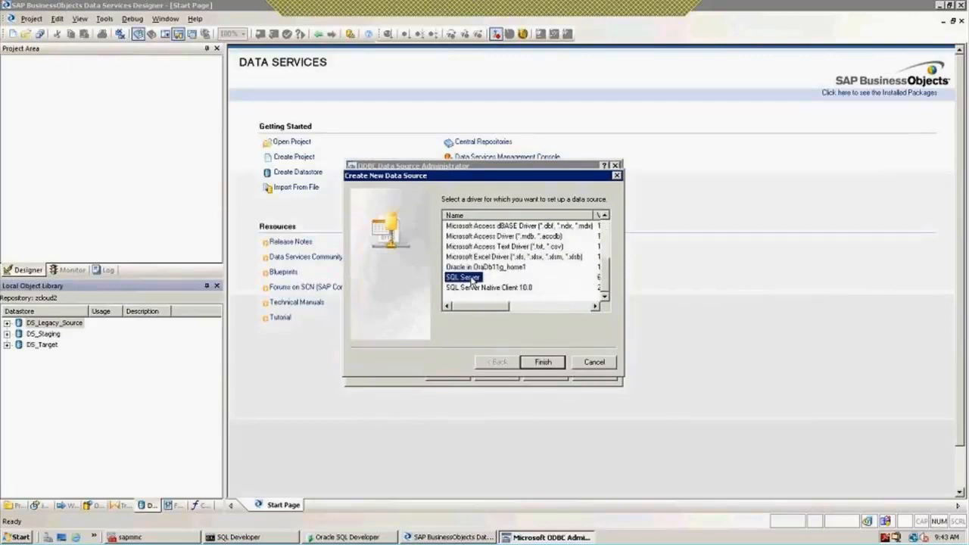
{"action": "left_click", "coordinate": [543, 362]}
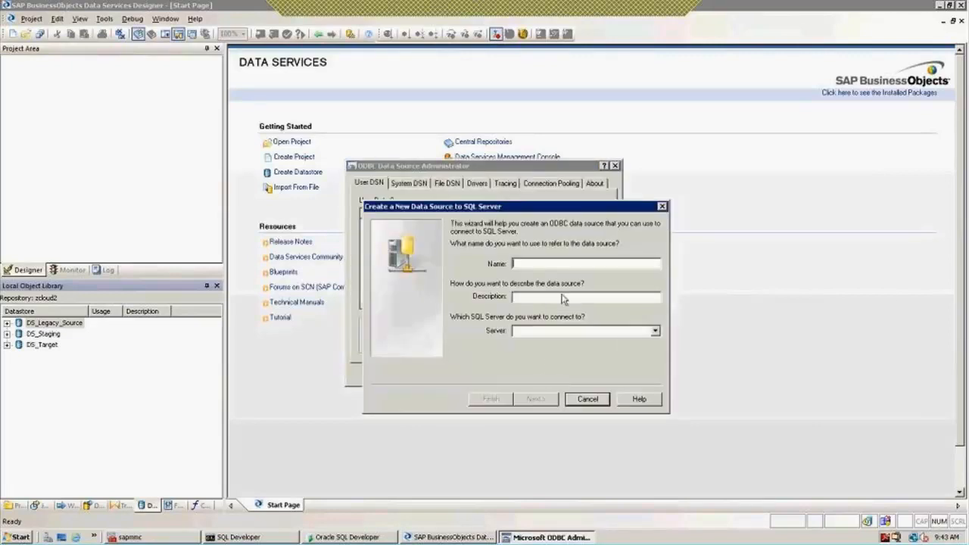
Name the data source Source_DB, choose server SERVER, and confirm overwriting the existing one
{"action": "type", "text": "Source_"}
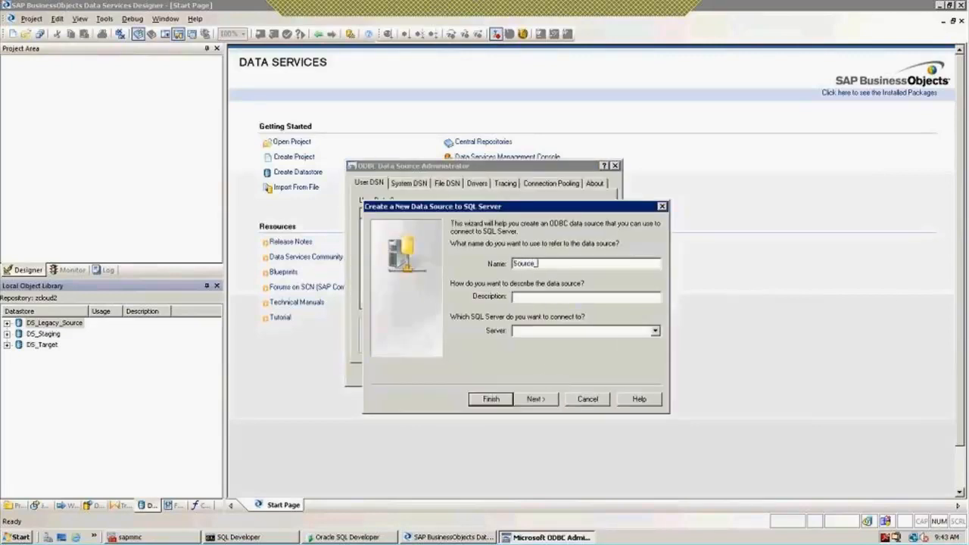
{"action": "type", "text": "DB"}
{"action": "left_click", "coordinate": [656, 332]}
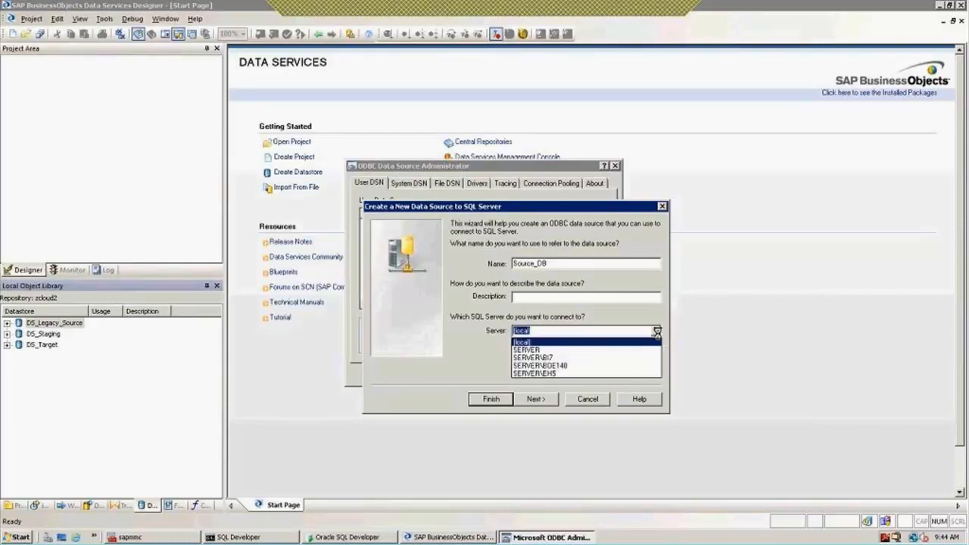
{"action": "left_click", "coordinate": [535, 350]}
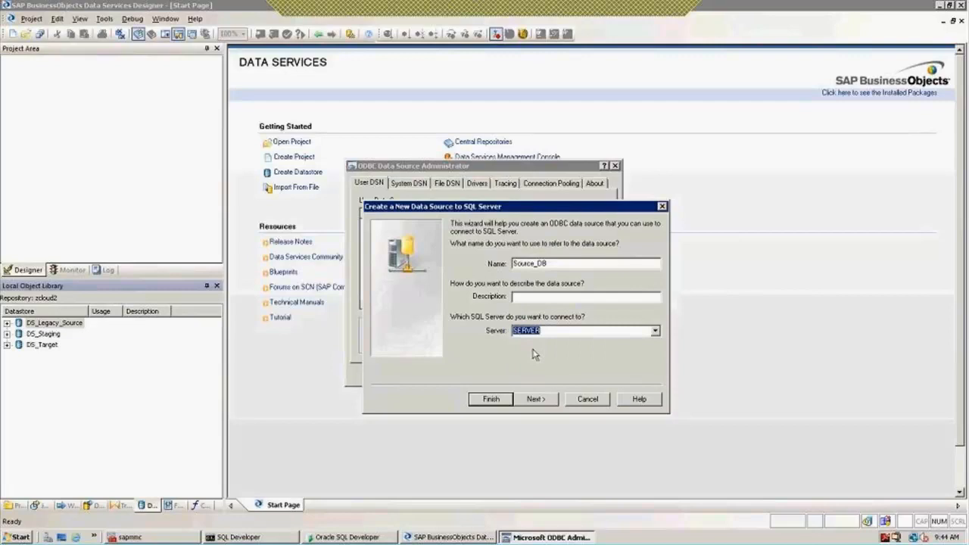
{"action": "left_click", "coordinate": [536, 399]}
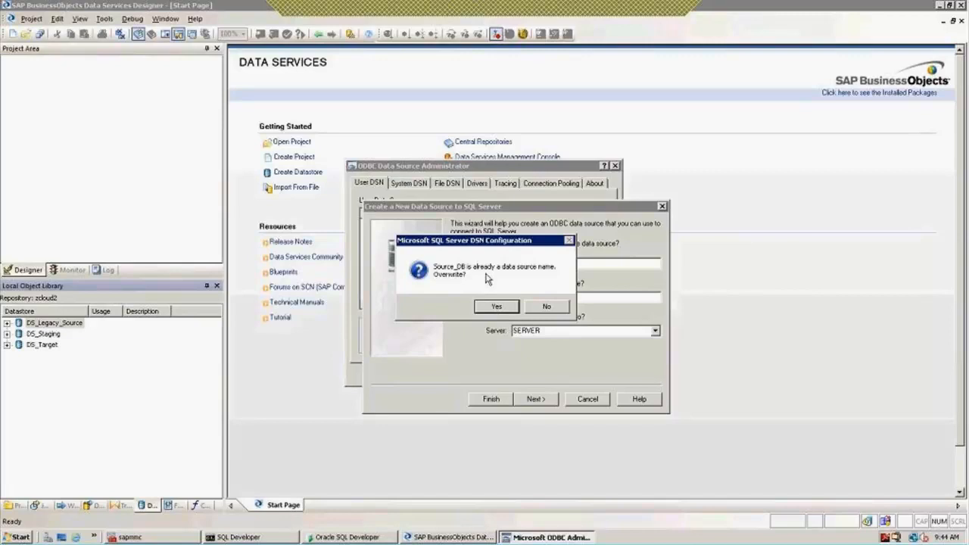
{"action": "left_click", "coordinate": [496, 308]}
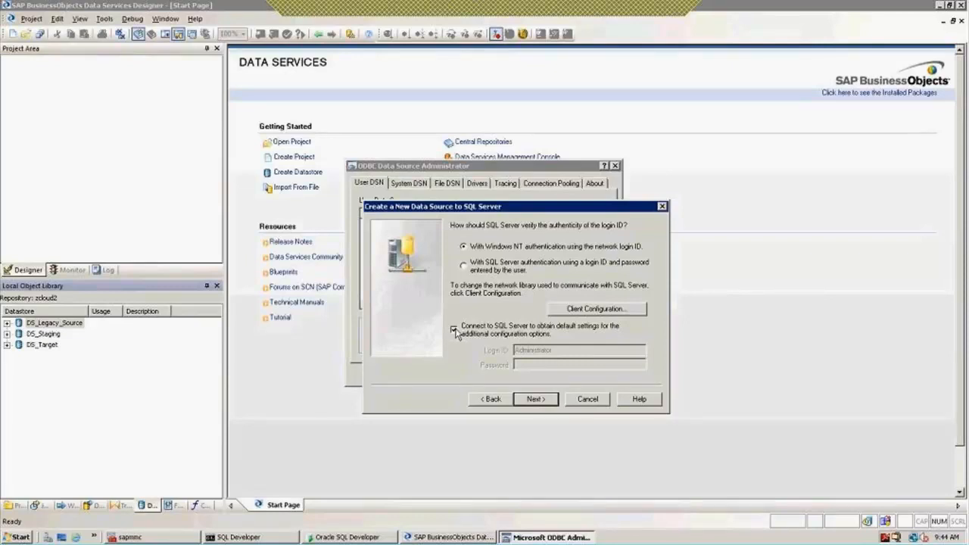
Enable obtaining default settings from SQL Server, step forward and back, then cancel the wizard
{"action": "left_click", "coordinate": [454, 331]}
{"action": "left_click", "coordinate": [535, 399]}
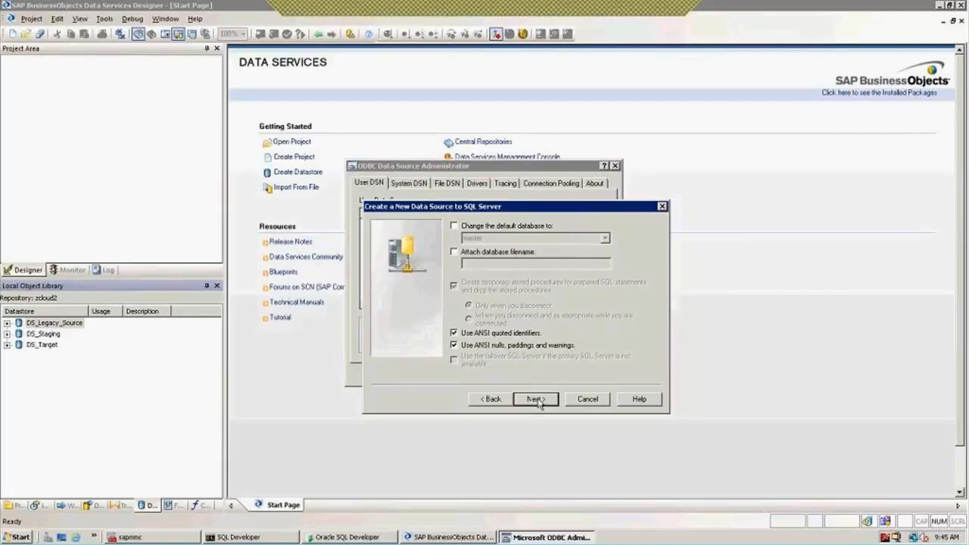
{"action": "left_click", "coordinate": [490, 399]}
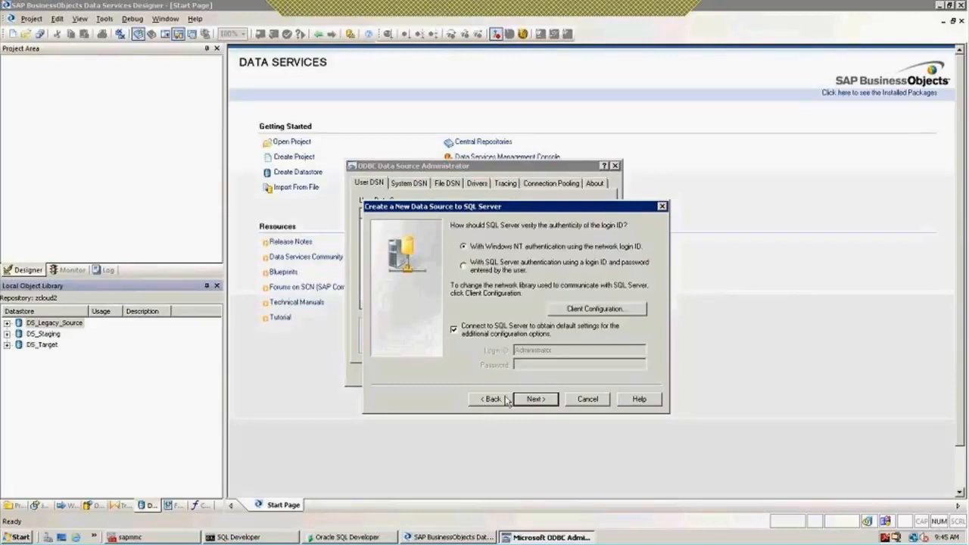
{"action": "left_click", "coordinate": [588, 399]}
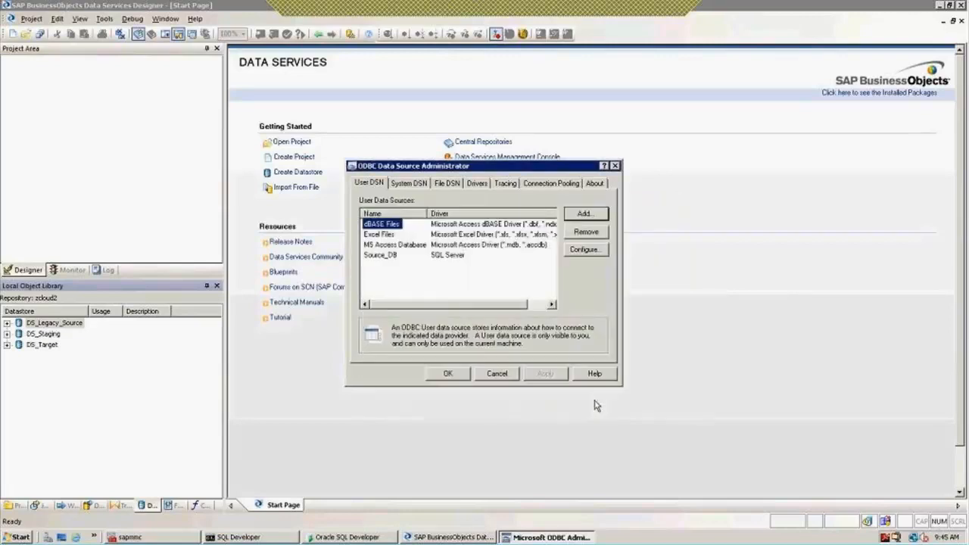
Close ODBC Admin and the DS_Legacy_Source editor, then right-click the Datastore library
{"action": "left_click", "coordinate": [615, 166]}
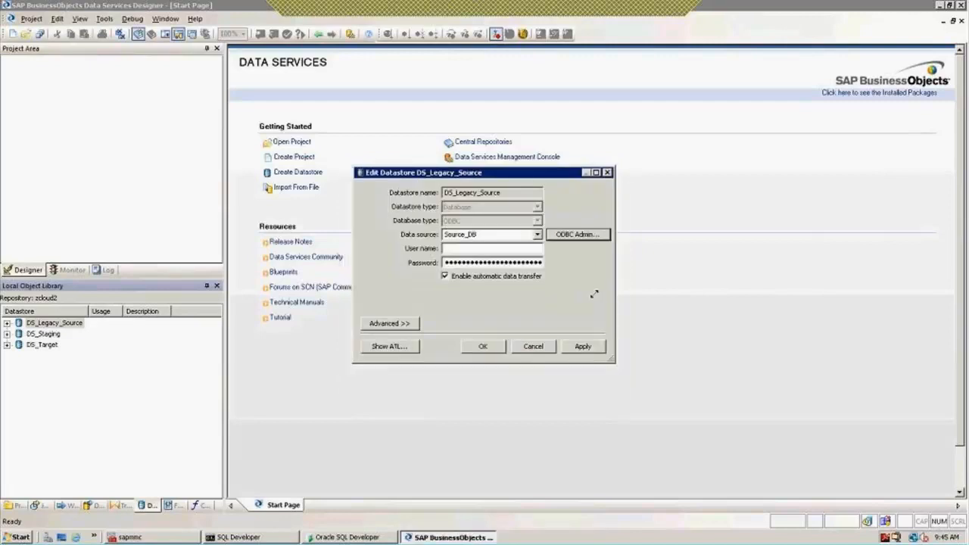
{"action": "left_click", "coordinate": [539, 347]}
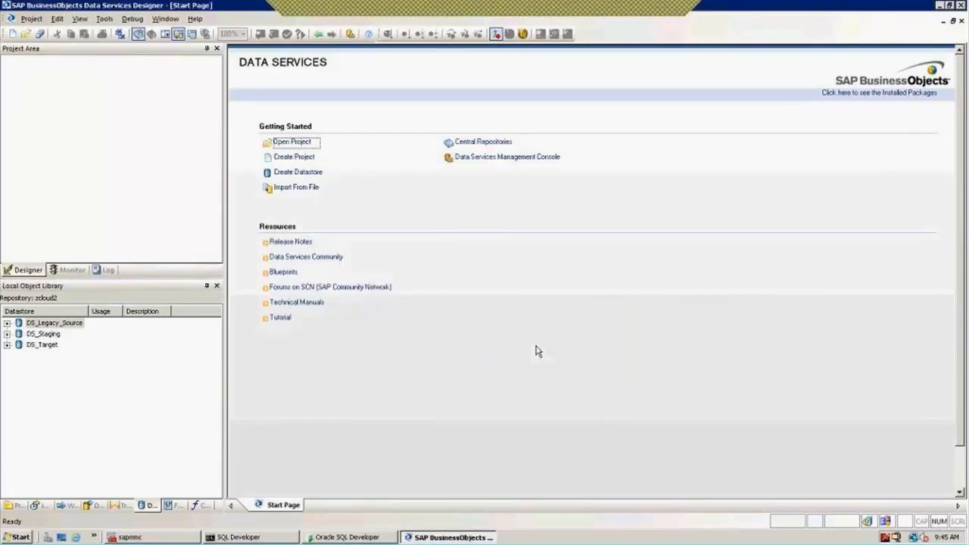
{"action": "left_click", "coordinate": [939, 6]}
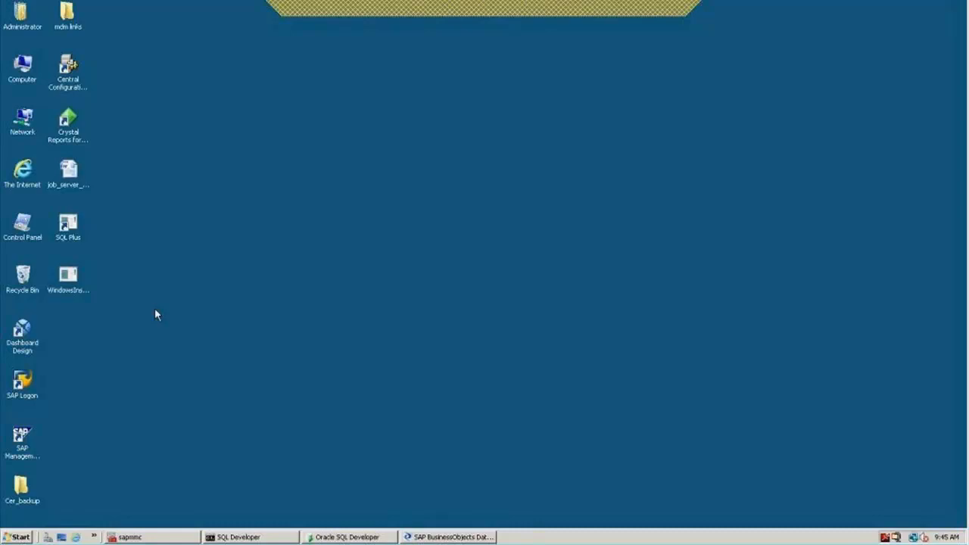
{"action": "left_click", "coordinate": [436, 538]}
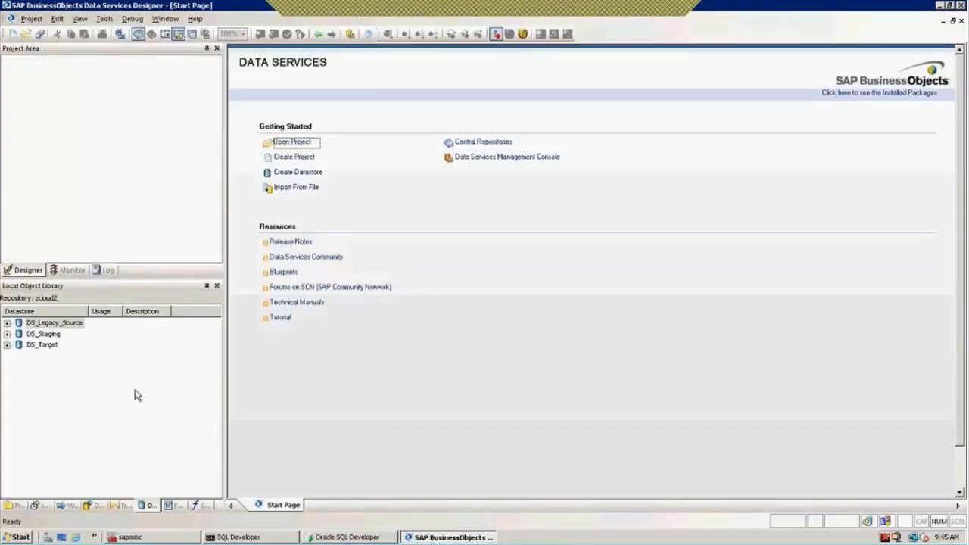
{"action": "right_click", "coordinate": [4, 387]}
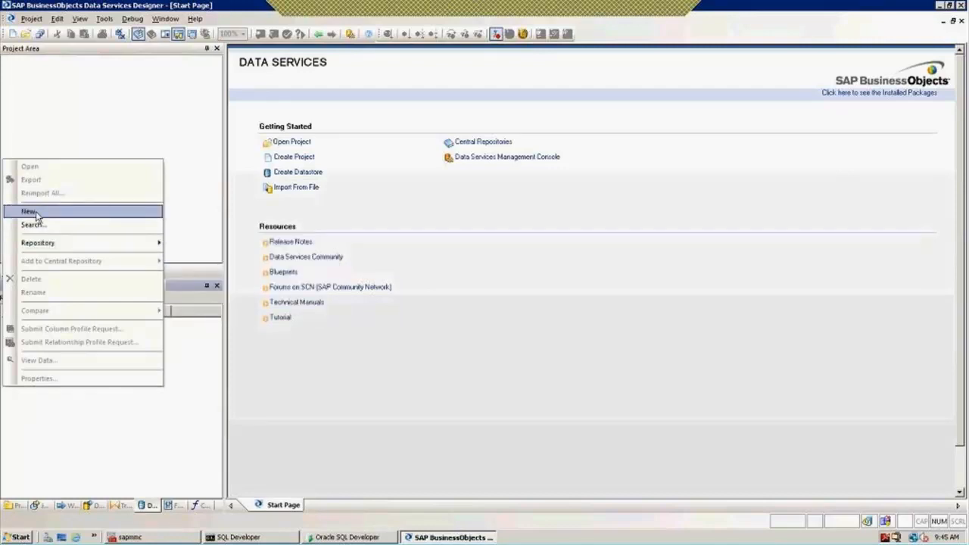
Minimize Designer and launch SQL Server Management Studio from Microsoft SQL Server 2008 R2
{"action": "left_click", "coordinate": [939, 7]}
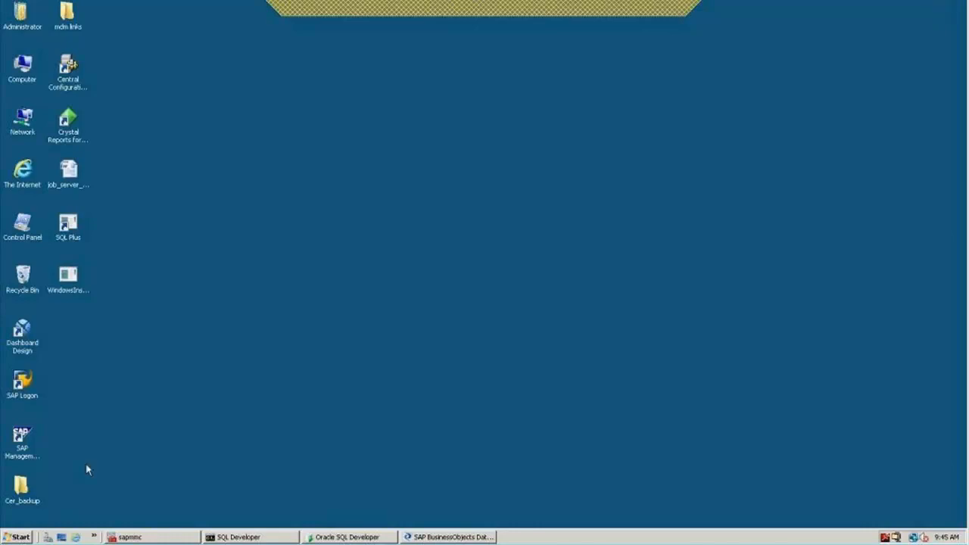
{"action": "left_click", "coordinate": [15, 538]}
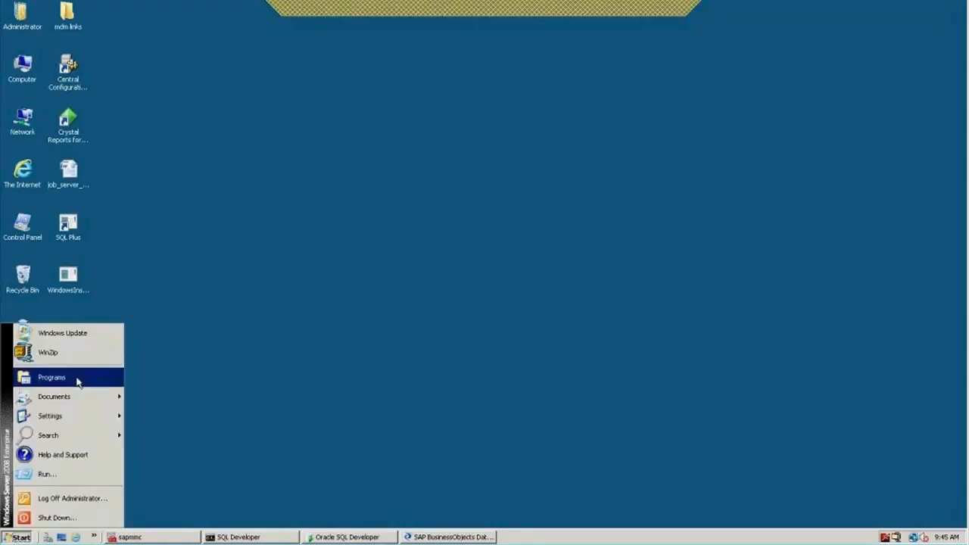
{"action": "mouse_move", "coordinate": [76, 381]}
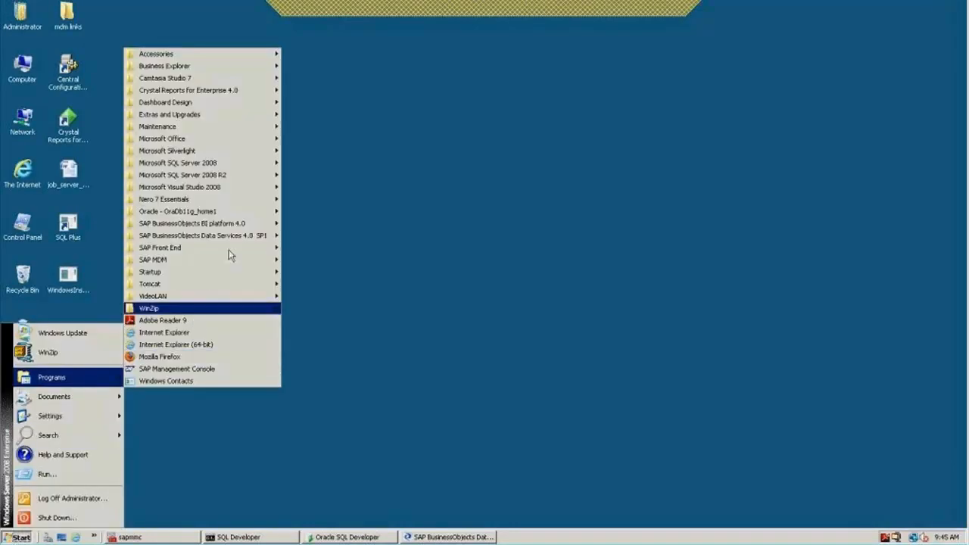
{"action": "mouse_move", "coordinate": [236, 234]}
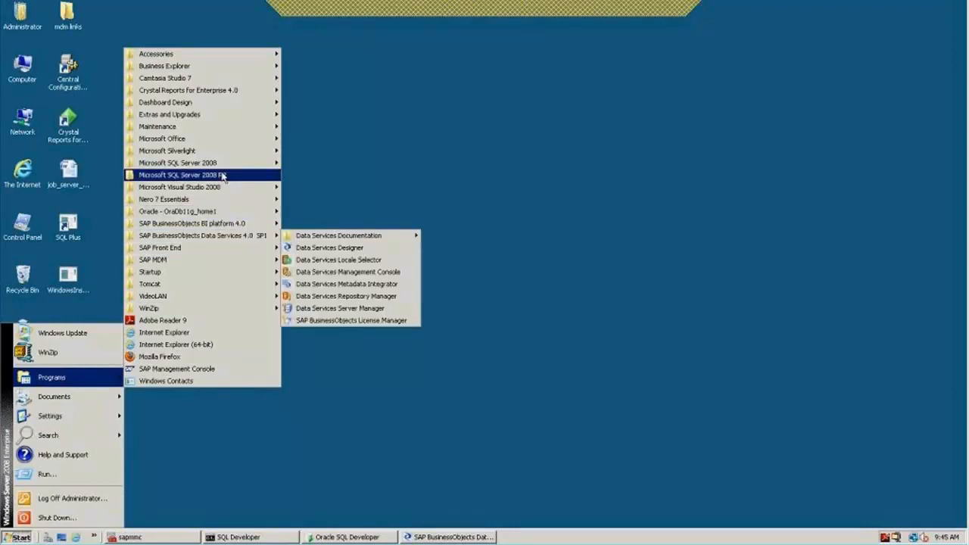
{"action": "mouse_move", "coordinate": [223, 177]}
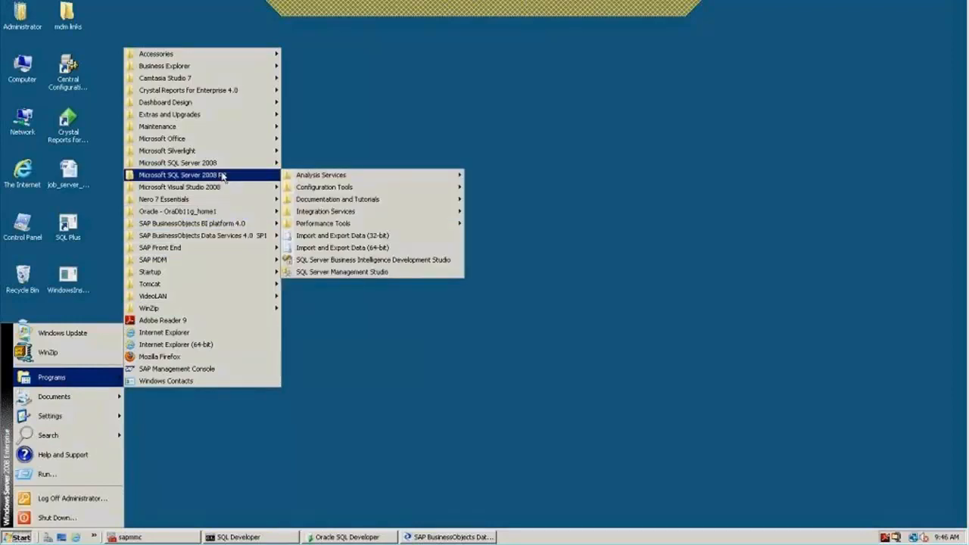
{"action": "left_click", "coordinate": [331, 274]}
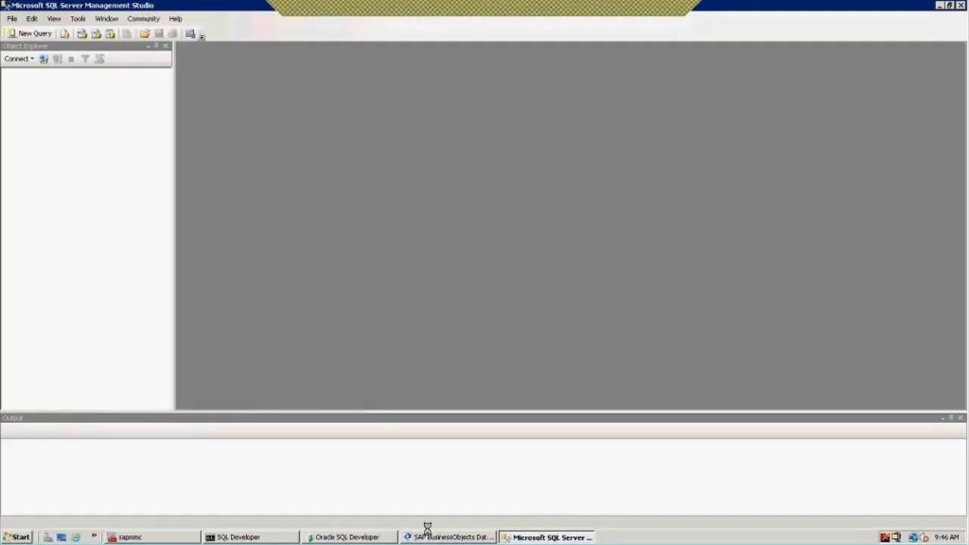
Return to Designer and open the DS_Legacy_Source datastore for editing
{"action": "left_click", "coordinate": [440, 538]}
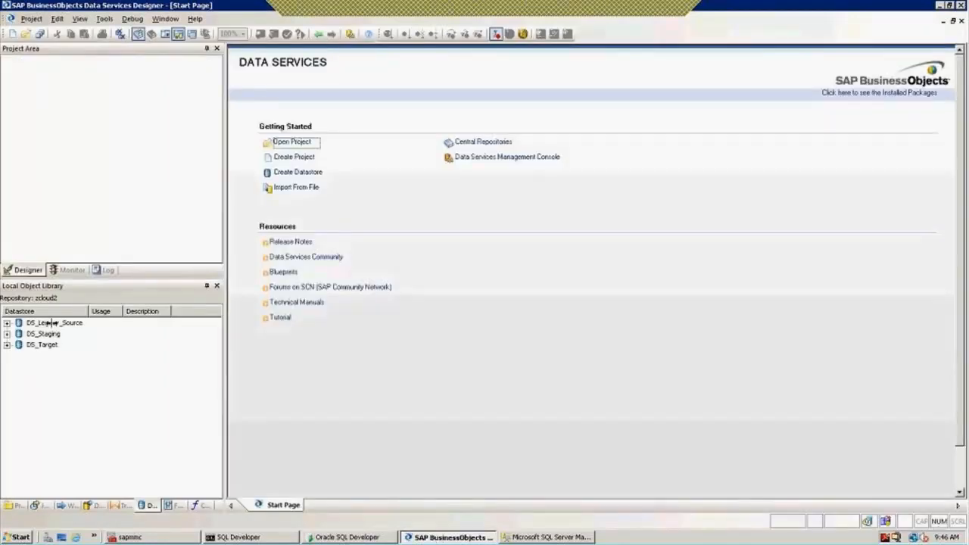
{"action": "left_click", "coordinate": [53, 323]}
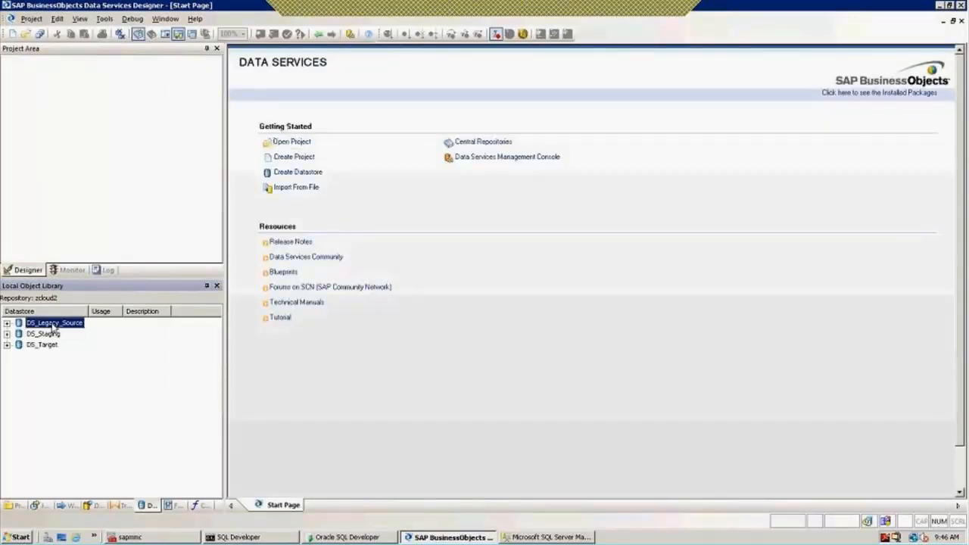
{"action": "right_click", "coordinate": [53, 326]}
{"action": "left_click", "coordinate": [85, 79]}
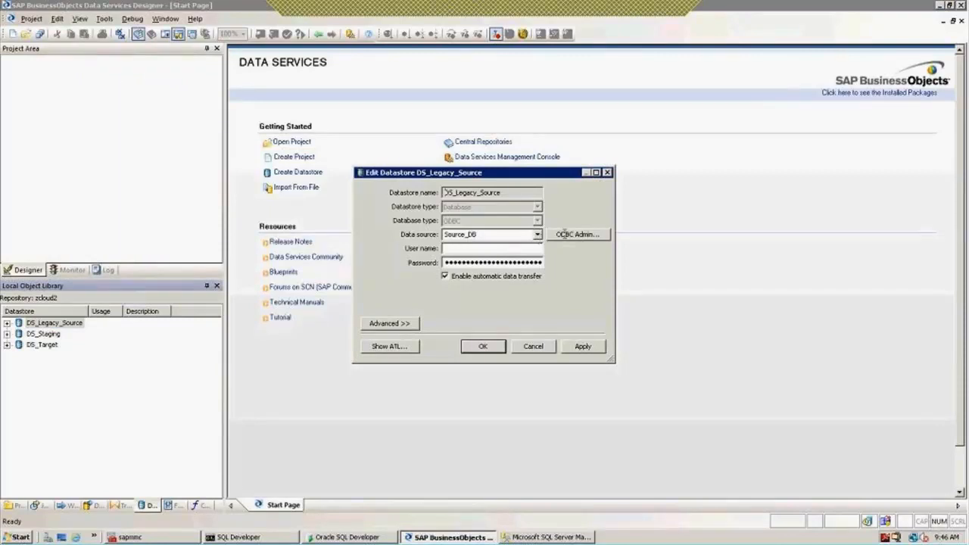
In ODBC Admin's System DSN list, open the MSSQL data source configuration
{"action": "left_click", "coordinate": [564, 234]}
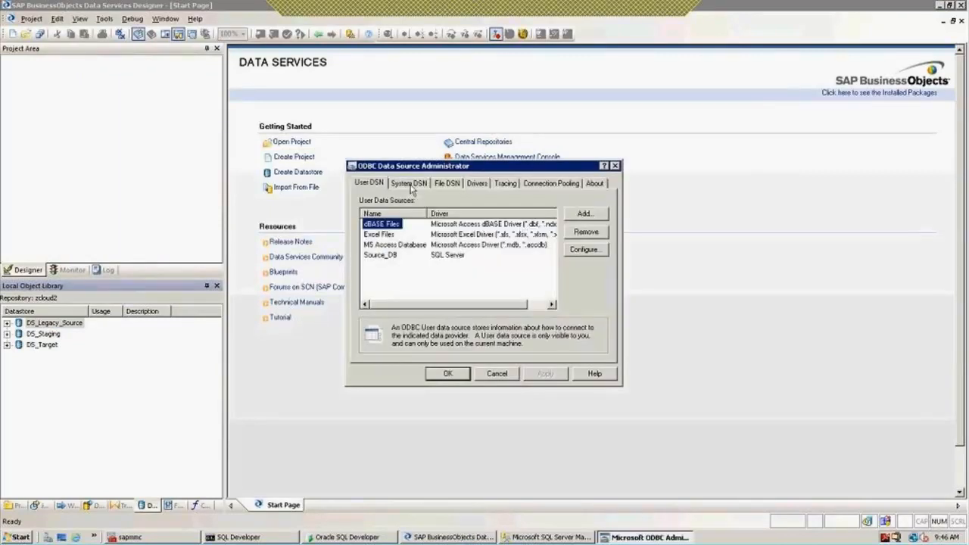
{"action": "left_click", "coordinate": [409, 184]}
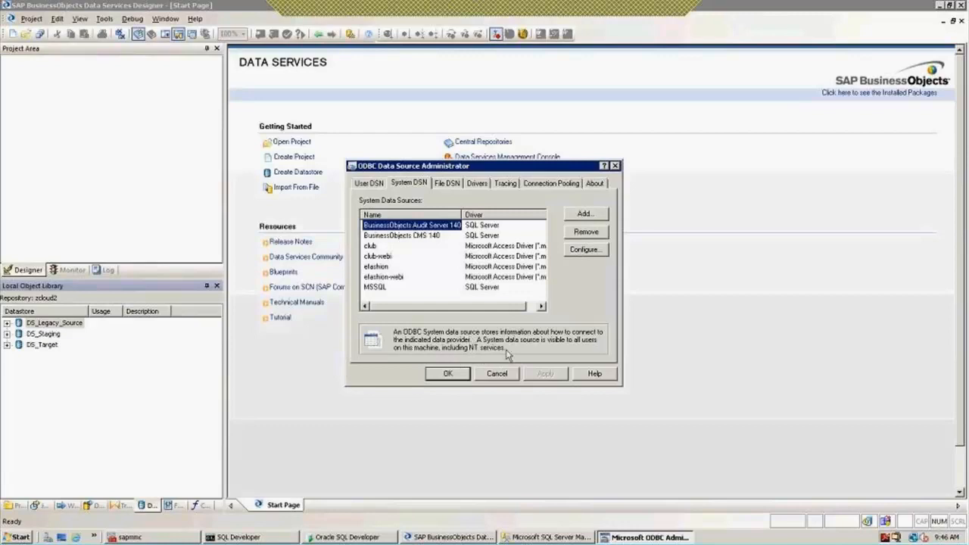
{"action": "left_click", "coordinate": [376, 290]}
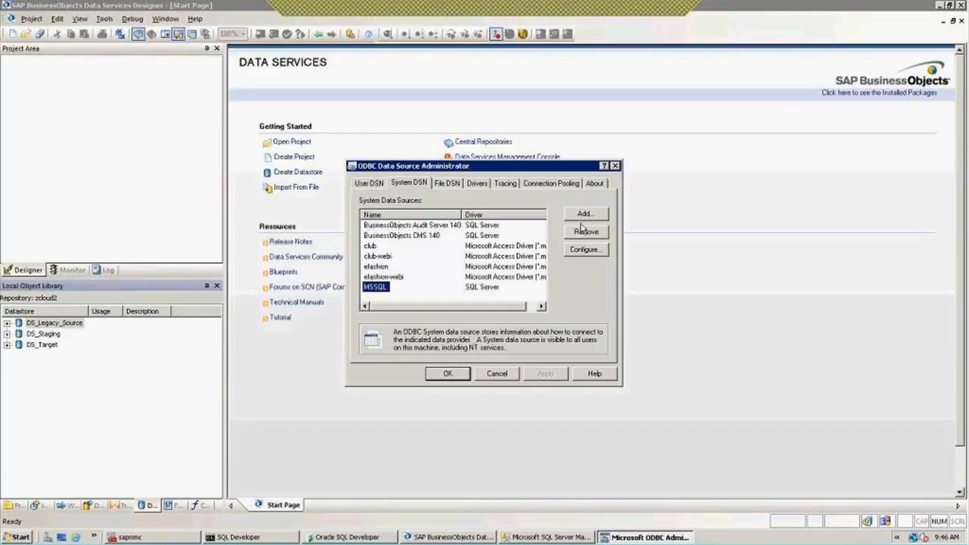
{"action": "left_click", "coordinate": [583, 255]}
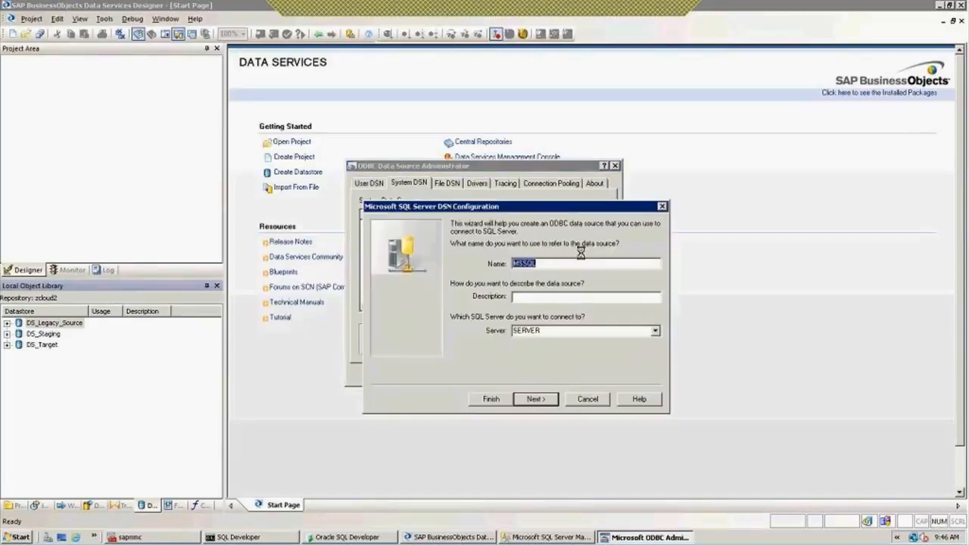
Advance to authentication, choose SQL Server authentication, then cancel the MSSQL configuration
{"action": "left_click", "coordinate": [530, 399]}
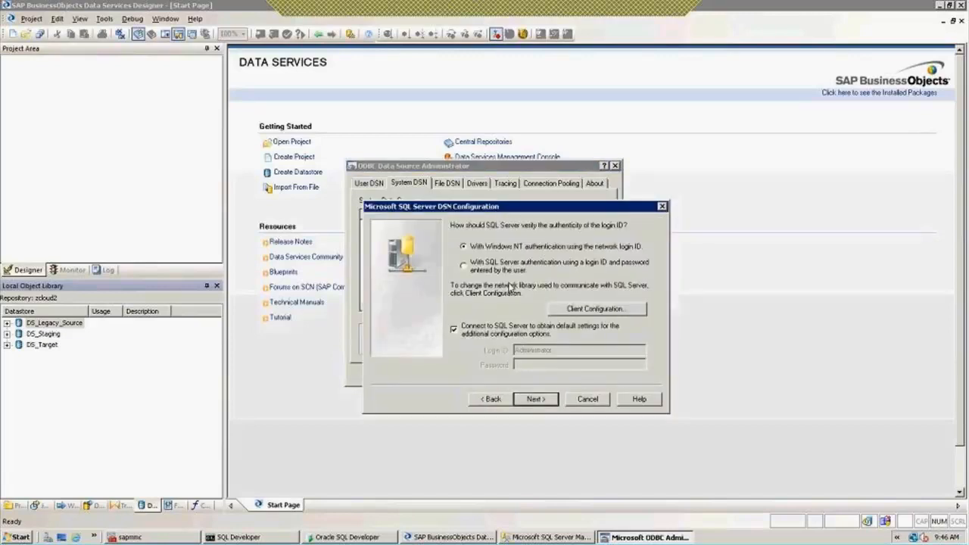
{"action": "left_click", "coordinate": [464, 268]}
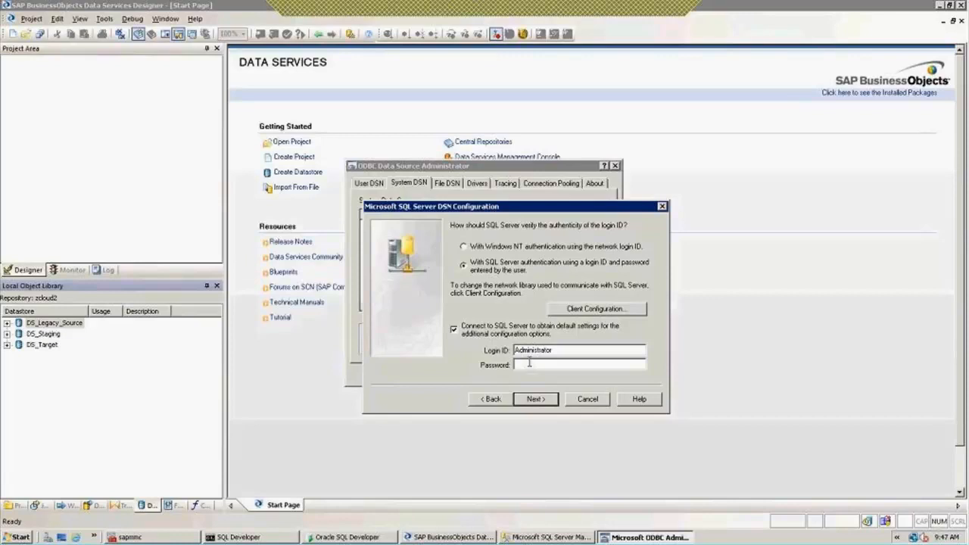
{"action": "left_click", "coordinate": [589, 399]}
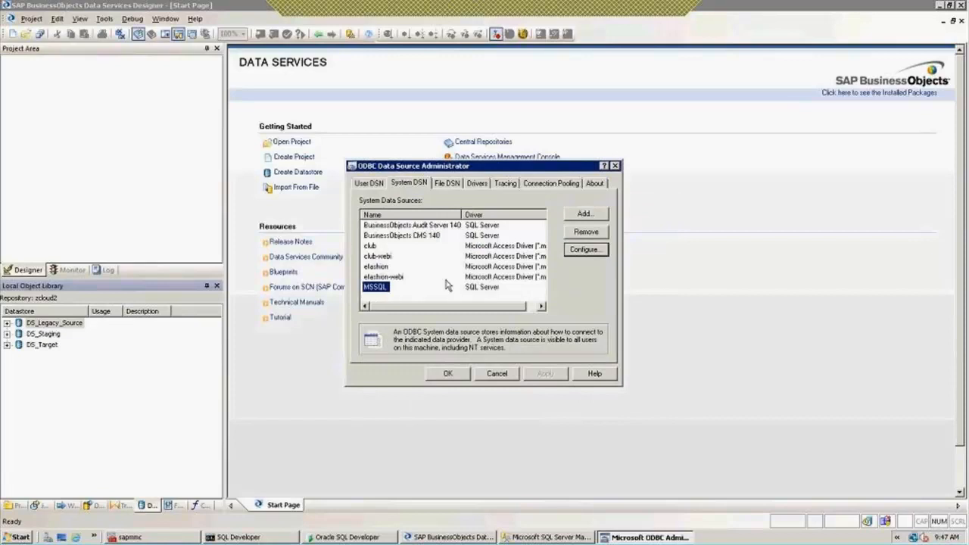
Create a new SQL Server data source named Source_DB, pointing at server 'server'
{"action": "left_click", "coordinate": [586, 215]}
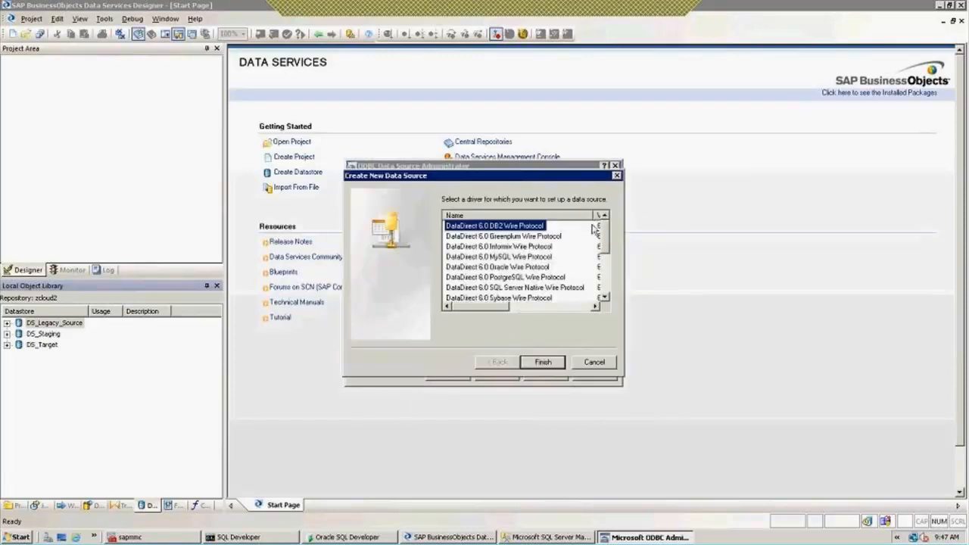
{"action": "scroll", "coordinate": [610, 296], "scroll_direction": "down", "scroll_amount": 5}
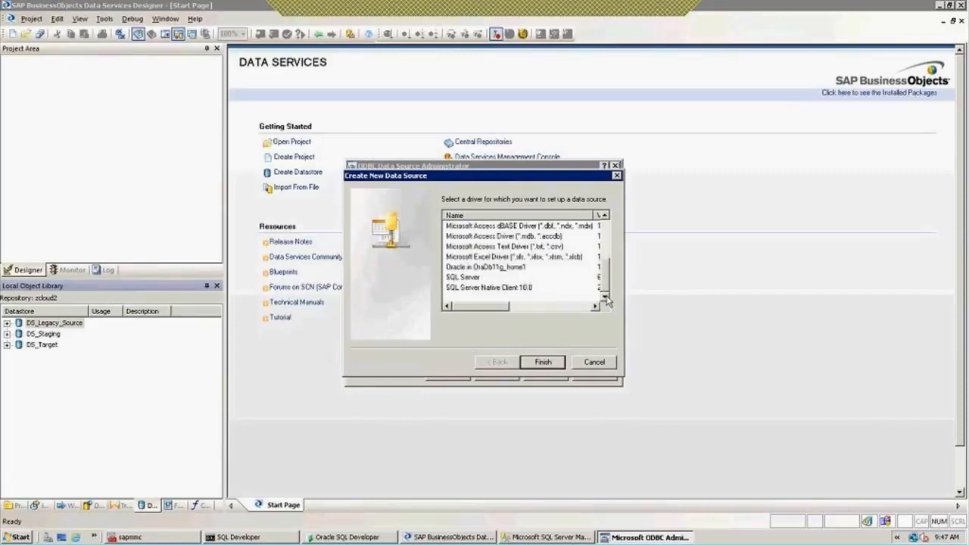
{"action": "left_click", "coordinate": [469, 278]}
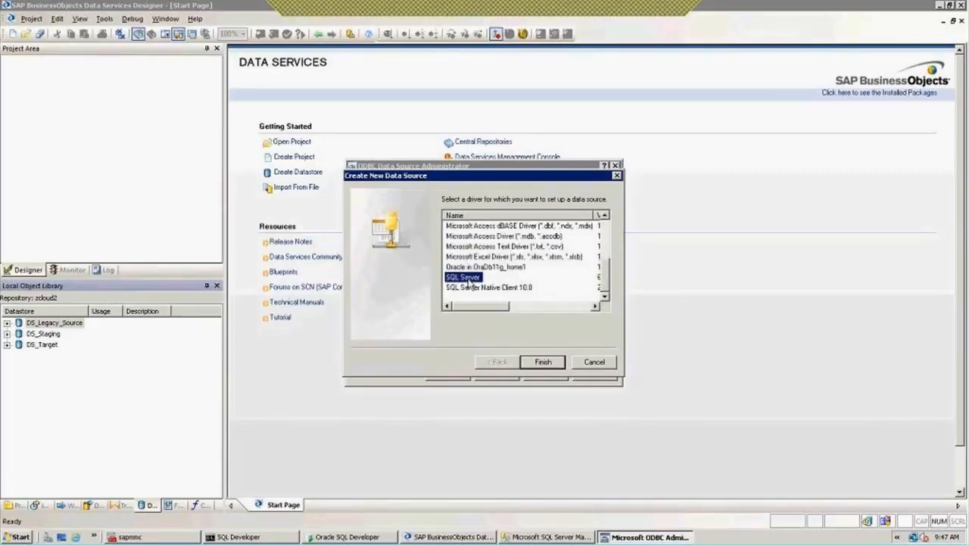
{"action": "left_click", "coordinate": [543, 362]}
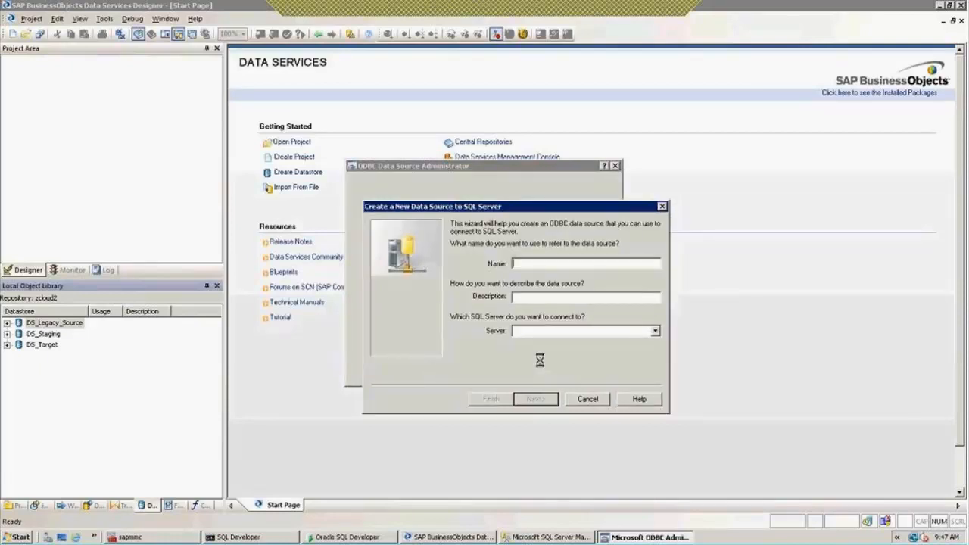
{"action": "type", "text": "S"}
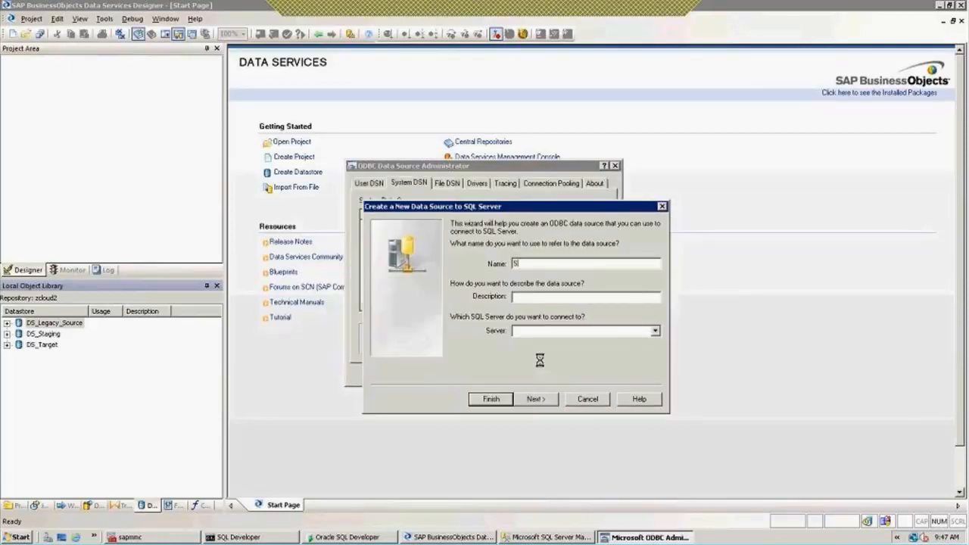
{"action": "type", "text": "ource_DB"}
{"action": "left_click", "coordinate": [547, 330]}
{"action": "type", "text": "server"}
Switch the data source to SQL Server authentication with a login ID and password
{"action": "left_click", "coordinate": [547, 402]}
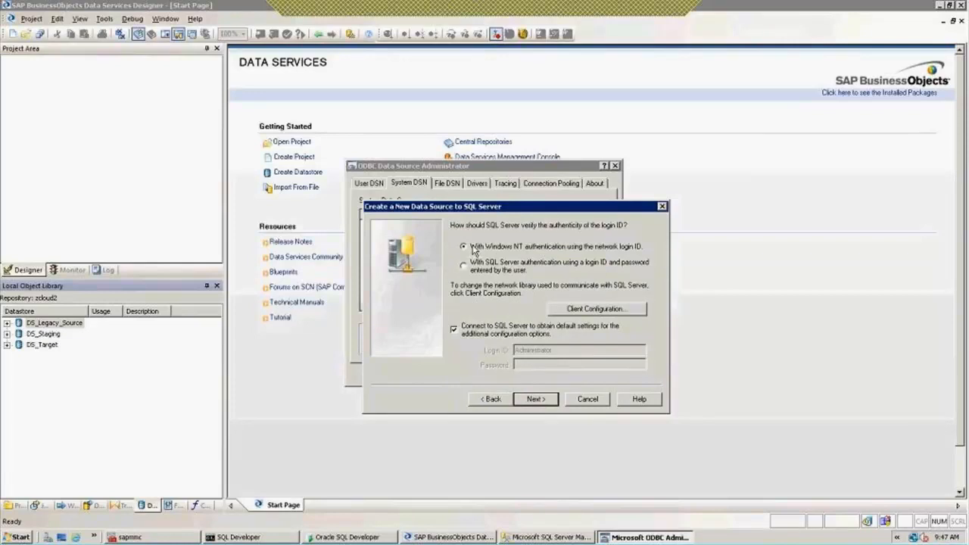
{"action": "left_click", "coordinate": [464, 266]}
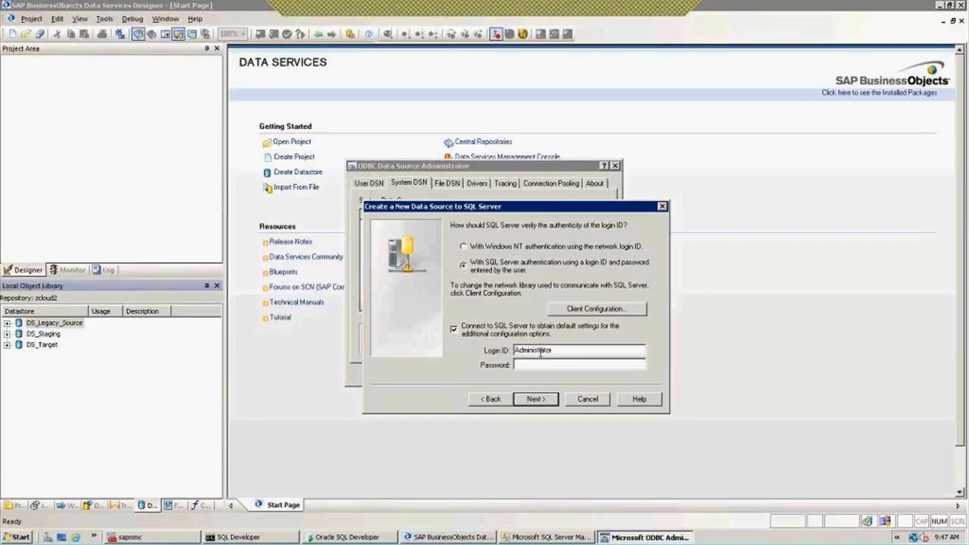
{"action": "left_click_drag", "start_coordinate": [556, 351], "coordinate": [513, 356]}
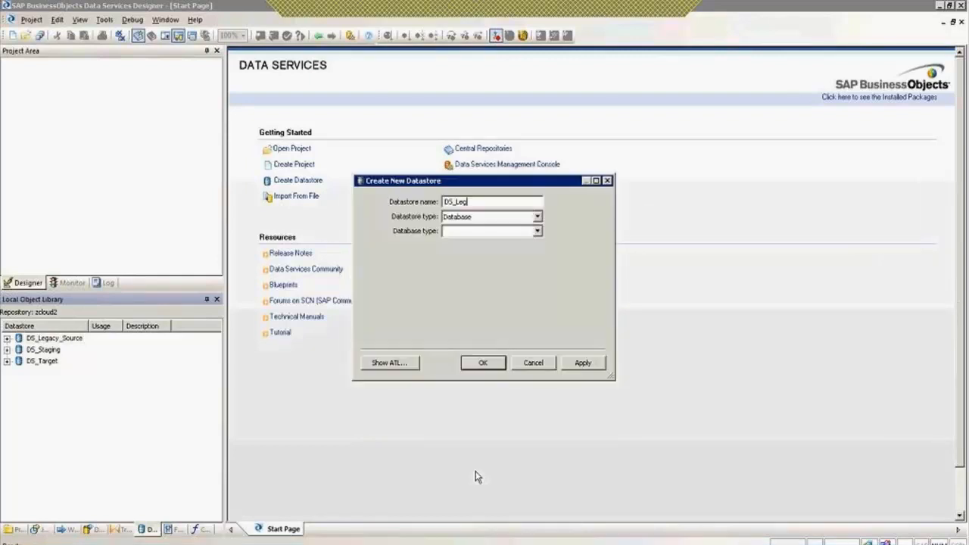
Name the datastore DS_Legacy_Oracle, set Oracle type, Oracle 11g version and connection name ORCL
{"action": "type", "text": "cy_Oracle"}
{"action": "left_click", "coordinate": [537, 233]}
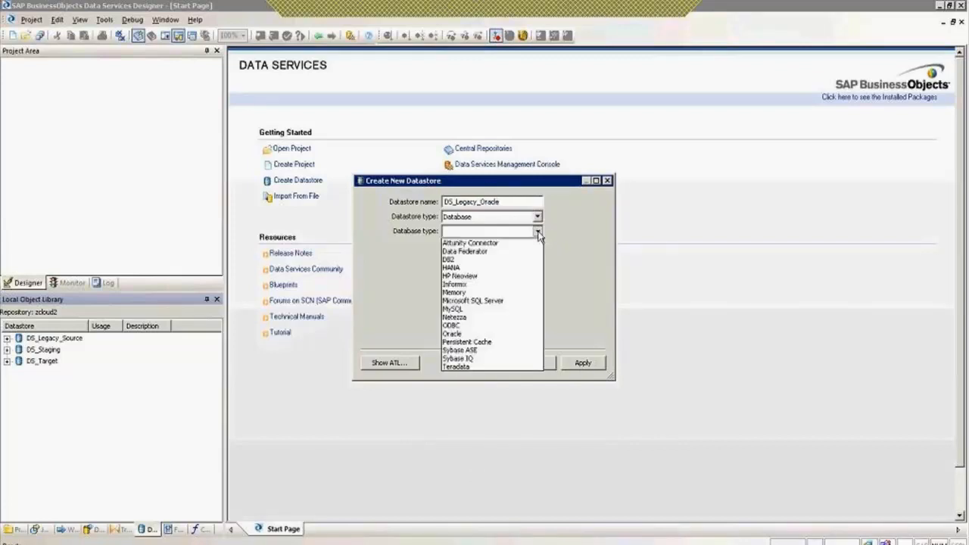
{"action": "left_click", "coordinate": [479, 334]}
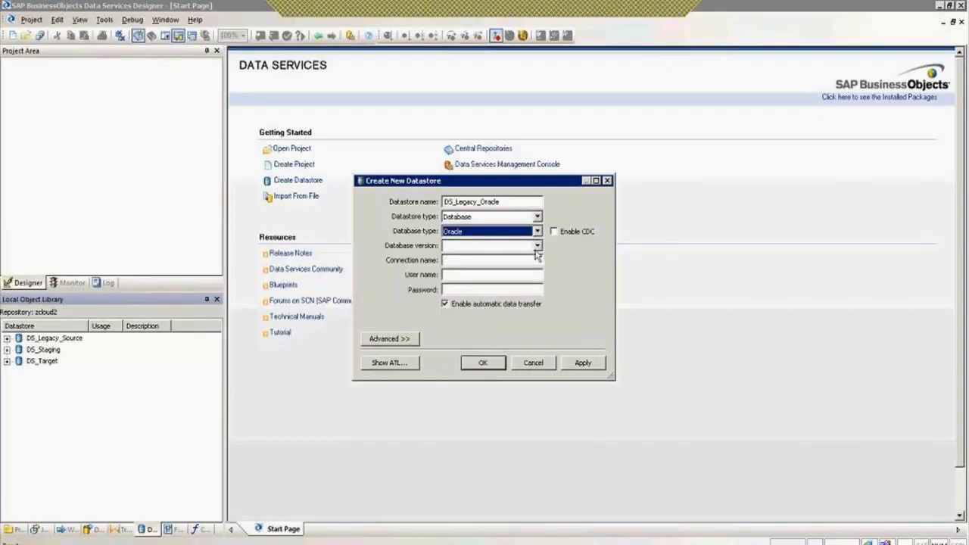
{"action": "left_click", "coordinate": [537, 246]}
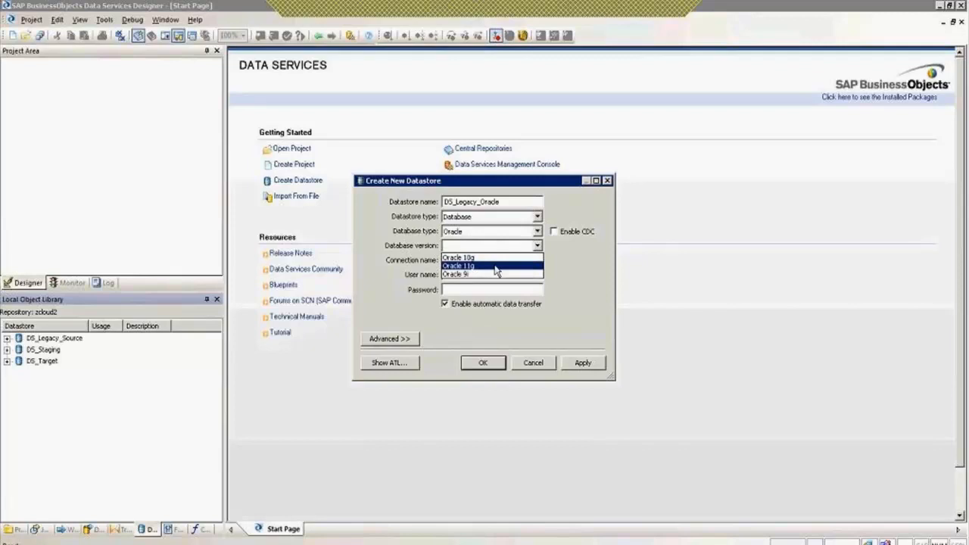
{"action": "left_click", "coordinate": [496, 266]}
{"action": "left_click", "coordinate": [470, 262]}
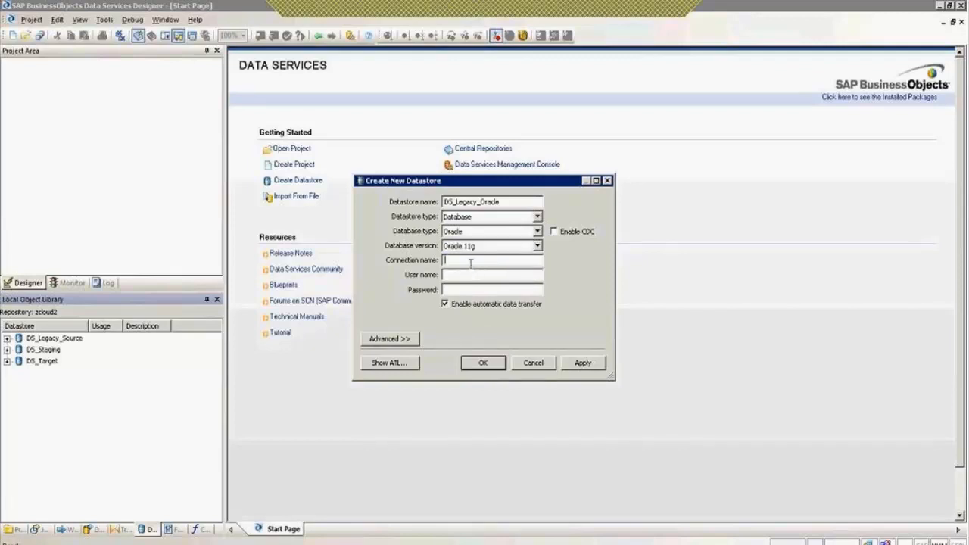
{"action": "type", "text": "ORCL"}
{"action": "key", "text": "Tab"}
{"action": "key", "text": "alt+Tab"}
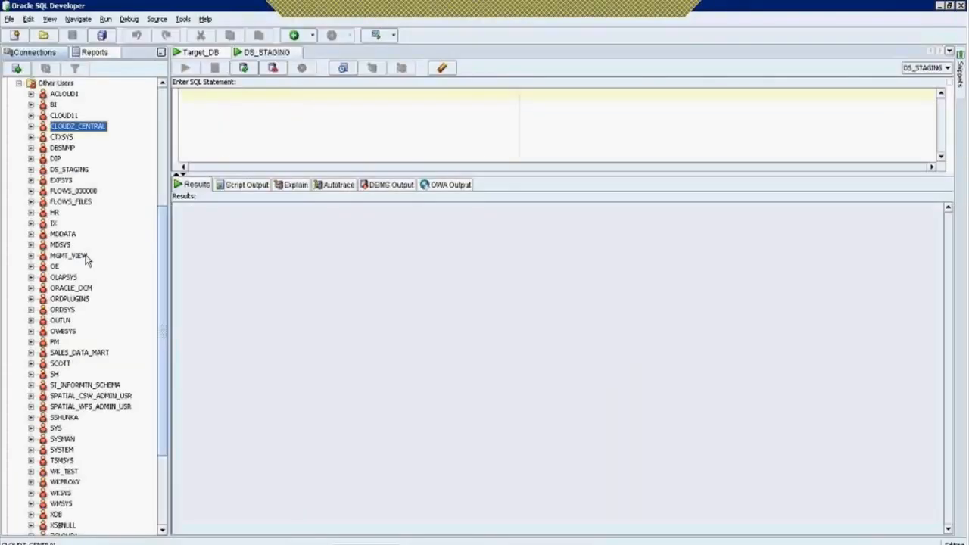
Choose Create User from the Other Users node in the Connections tree
{"action": "right_click", "coordinate": [59, 85]}
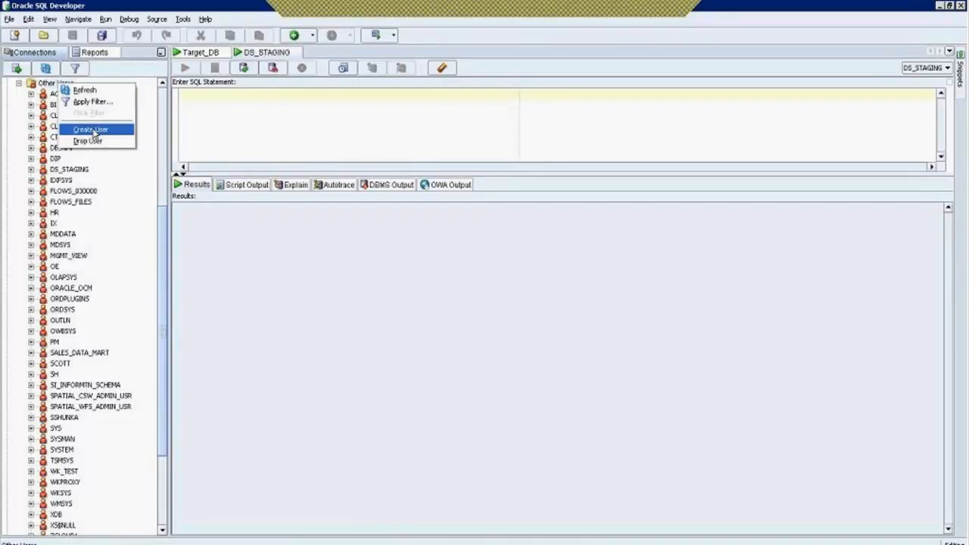
{"action": "left_click", "coordinate": [91, 131]}
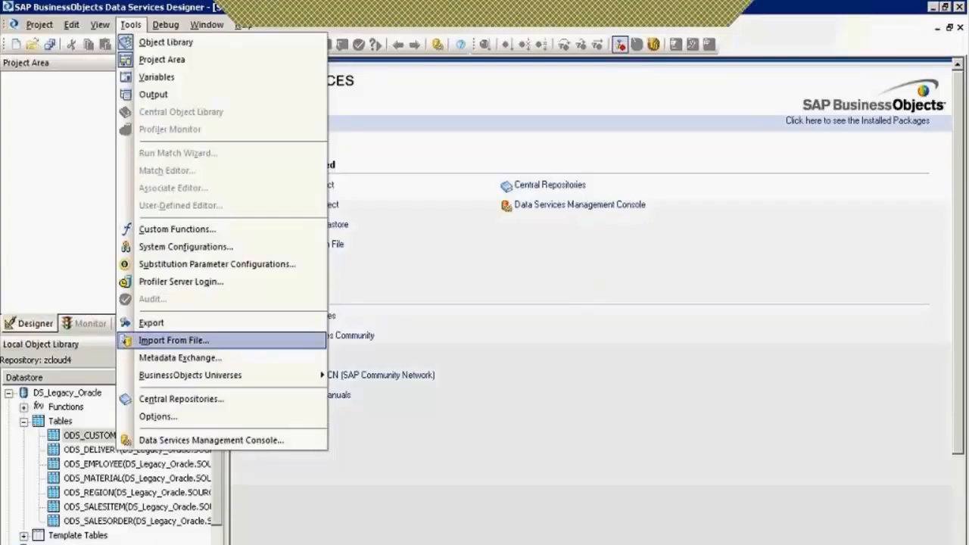
Import Datastores.atl from file, entering its passphrase and confirming the import warning
{"action": "left_click", "coordinate": [162, 340]}
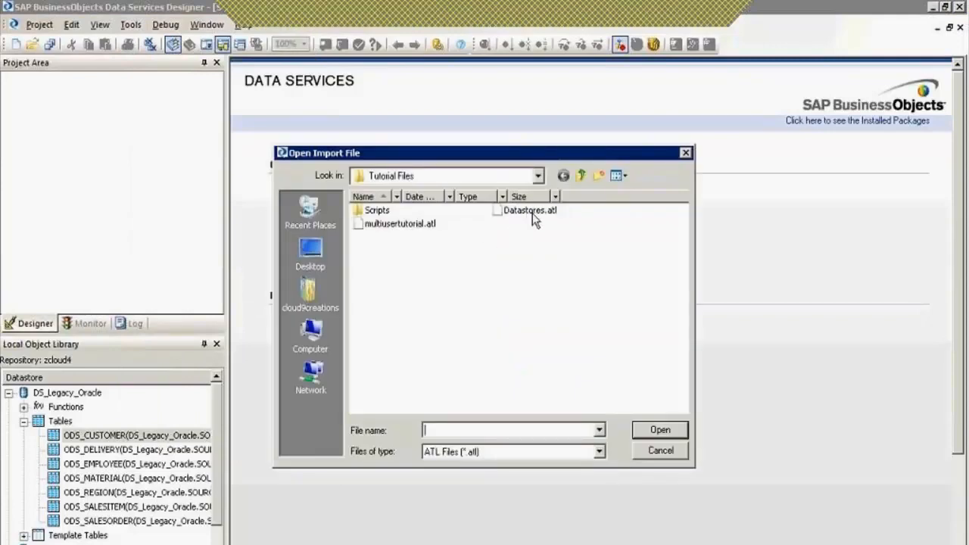
{"action": "left_click", "coordinate": [532, 211]}
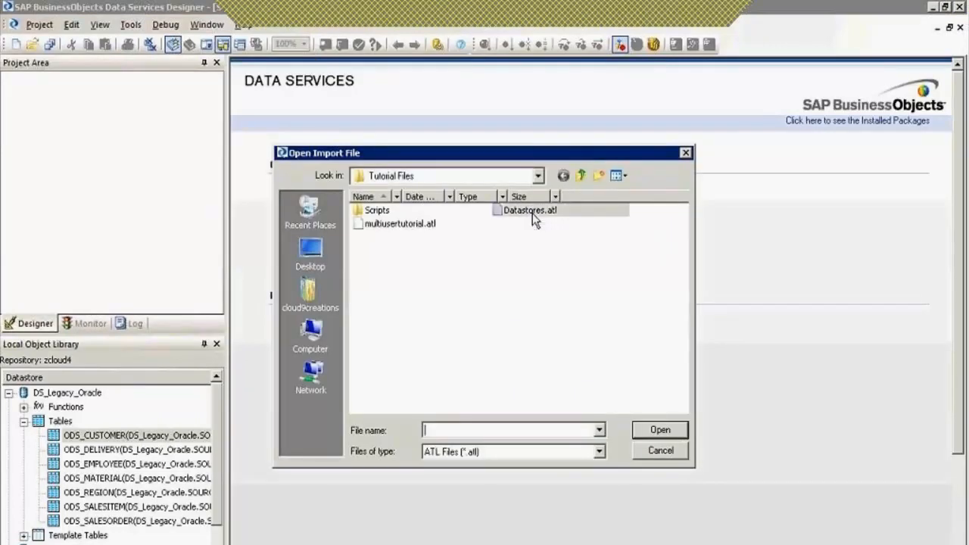
{"action": "left_click", "coordinate": [657, 431]}
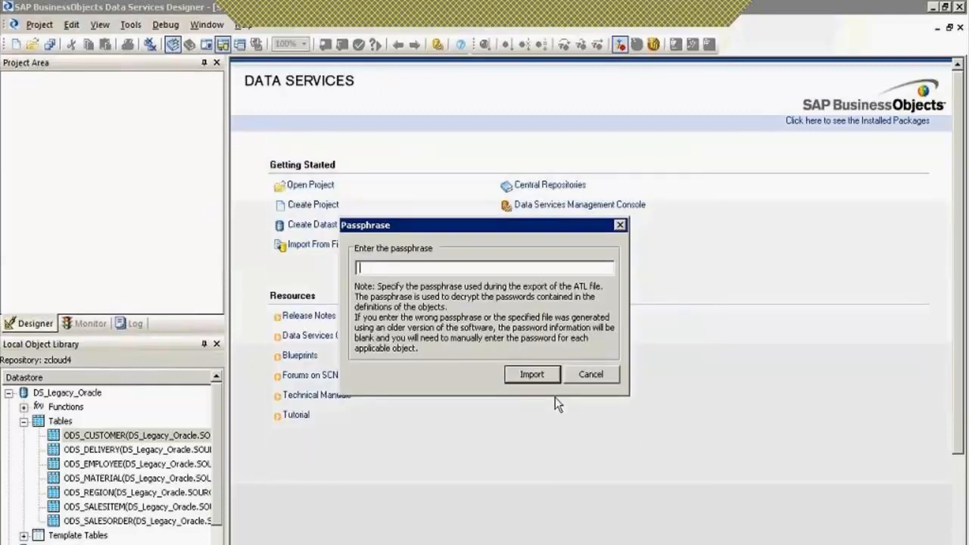
{"action": "left_click", "coordinate": [525, 377]}
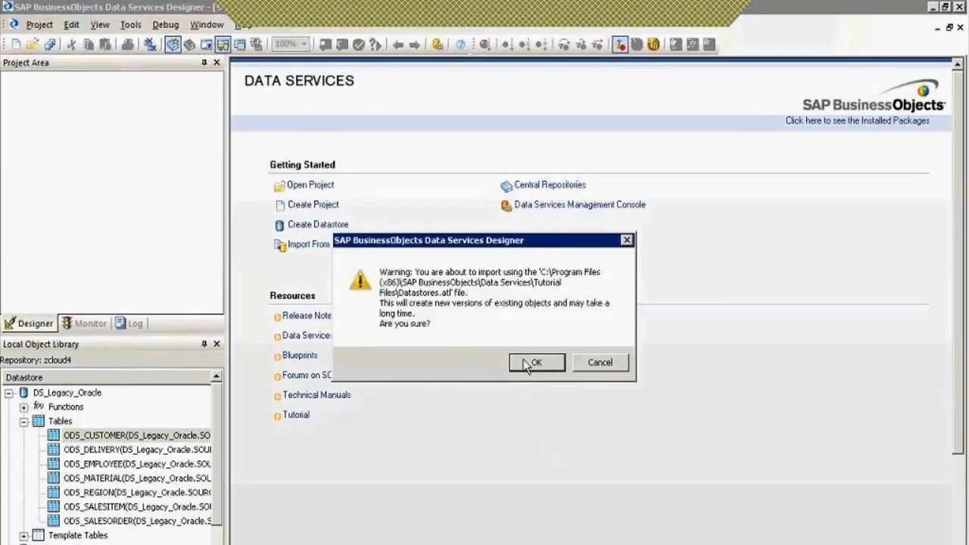
{"action": "left_click", "coordinate": [535, 363]}
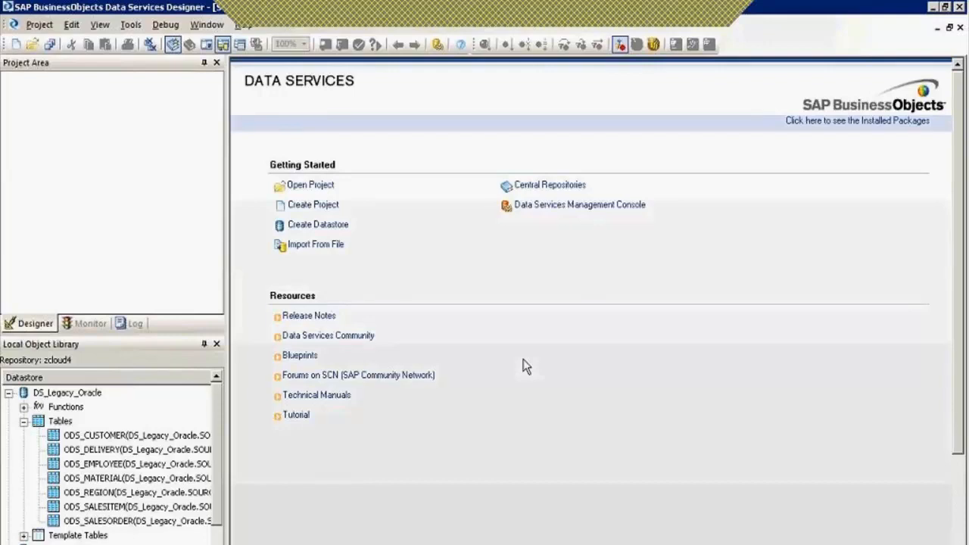
Open the ODS_CUSTOMER table's schema and view its data, then exit the Designer
{"action": "key", "text": "Tab"}
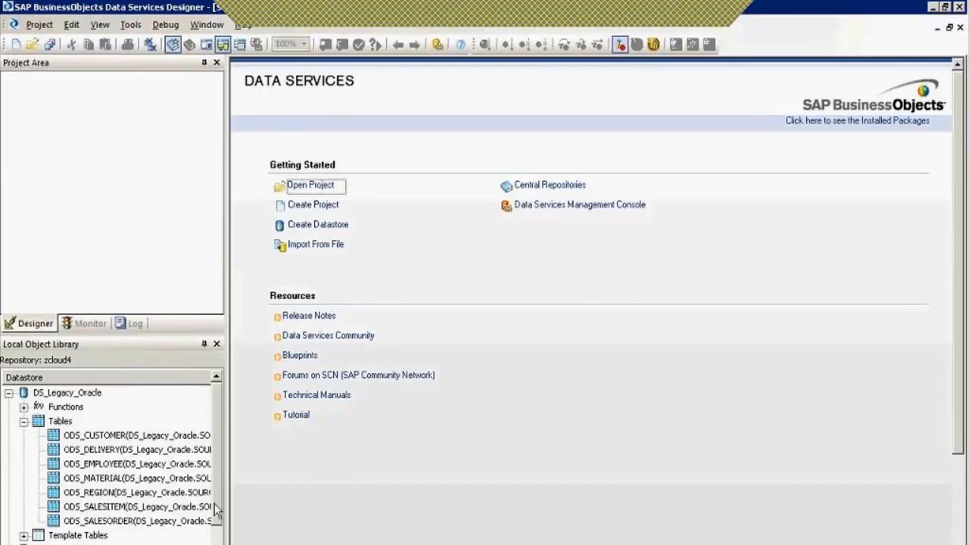
{"action": "left_click", "coordinate": [106, 440]}
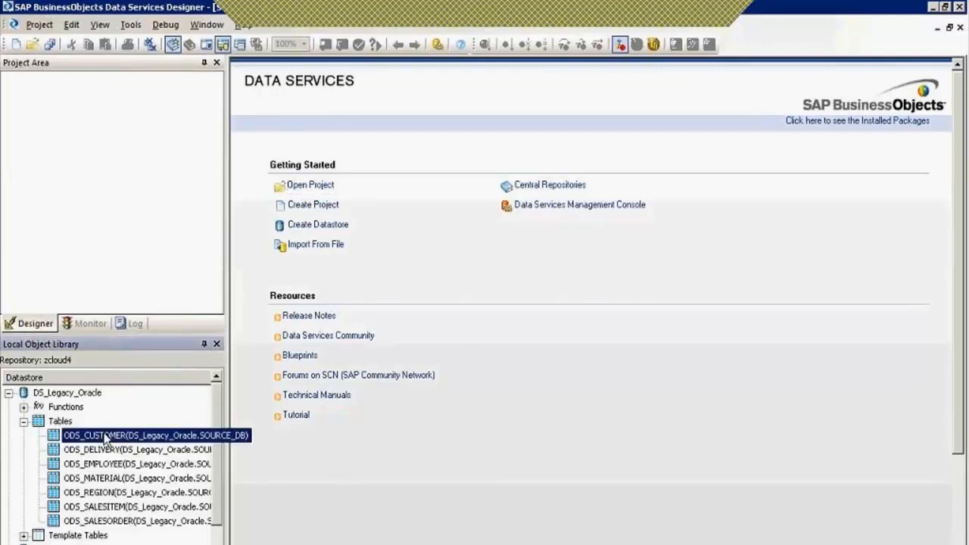
{"action": "double_click", "coordinate": [106, 439]}
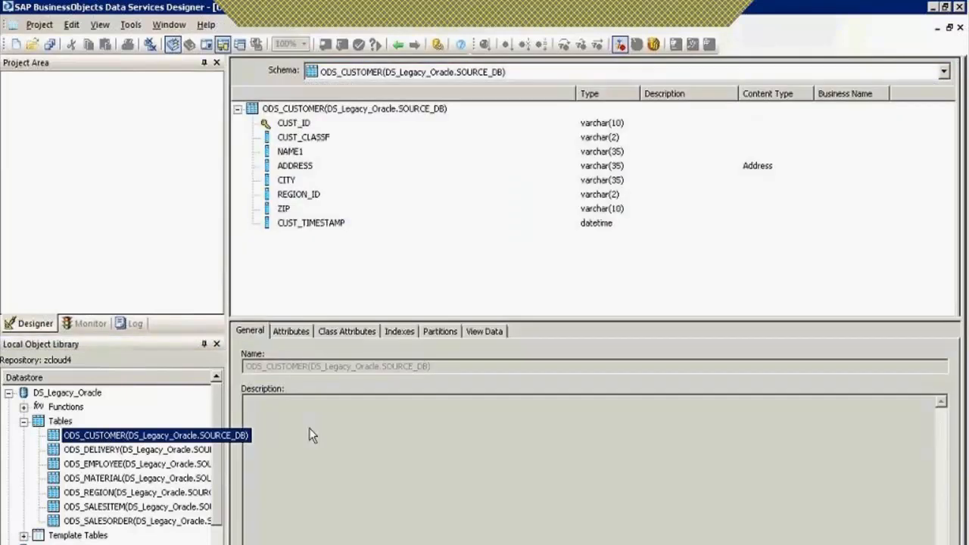
{"action": "left_click", "coordinate": [495, 331]}
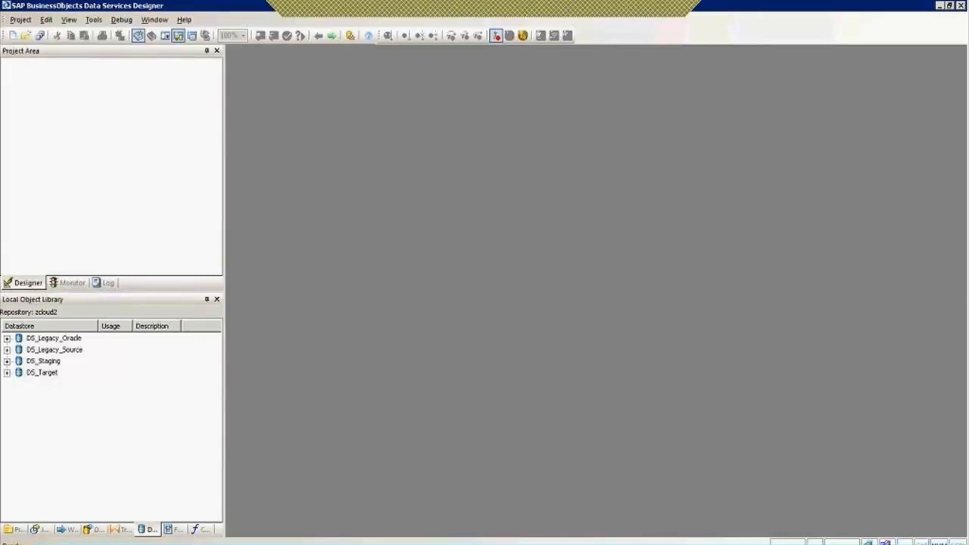
{"action": "left_click", "coordinate": [170, 532]}
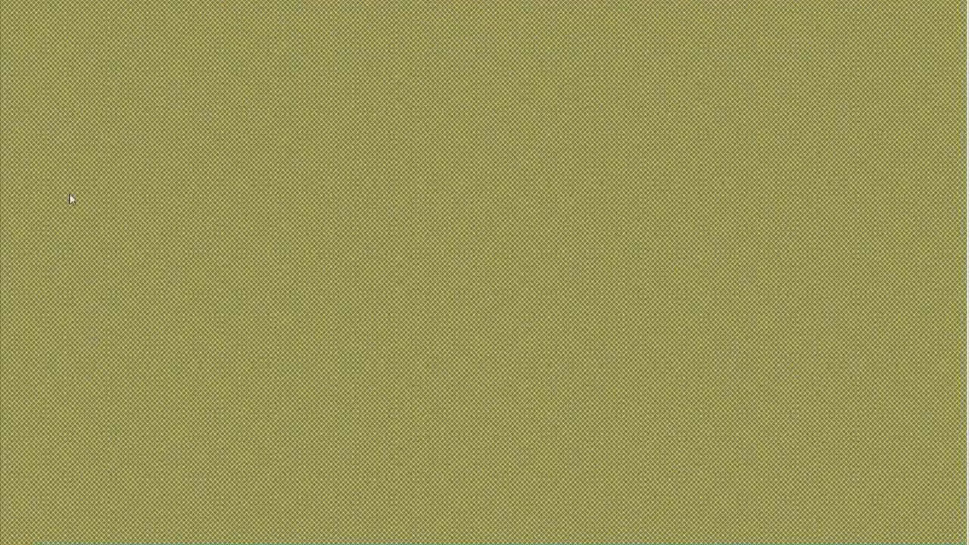